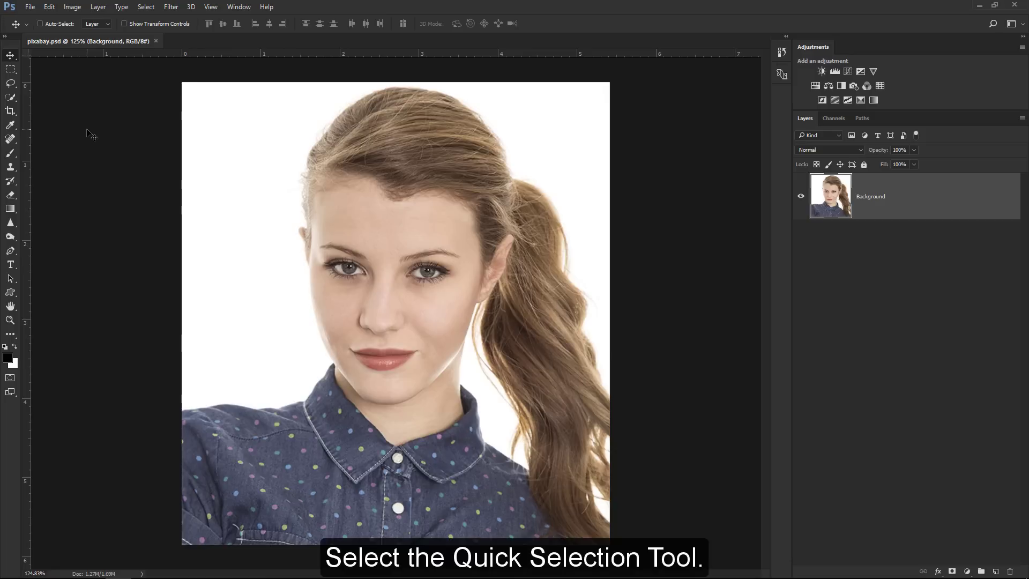
- Quick-select the model's hair, face and shirt with a small brush, subtracting the white gap by her neck
left_click_drag(10, 97, 53, 102)
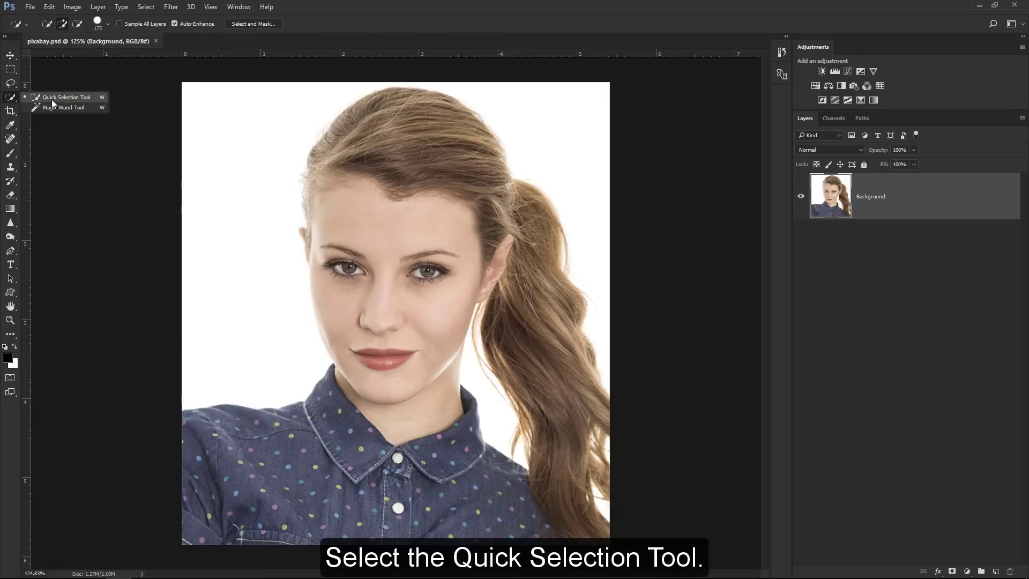
left_click(98, 100)
key("bracketleft")
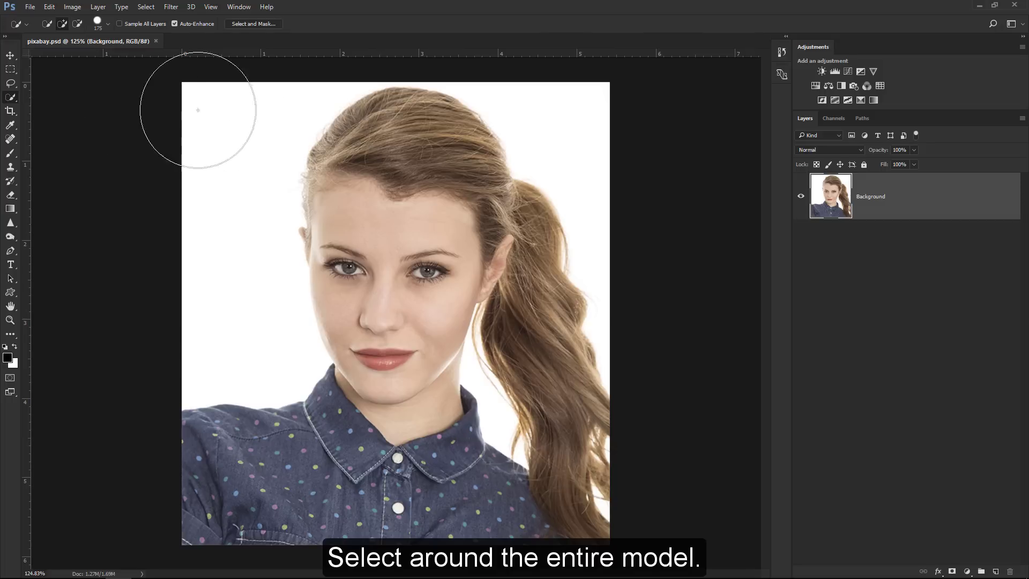
key("bracketleft")
key("bracketleft")
key("bracketleft")
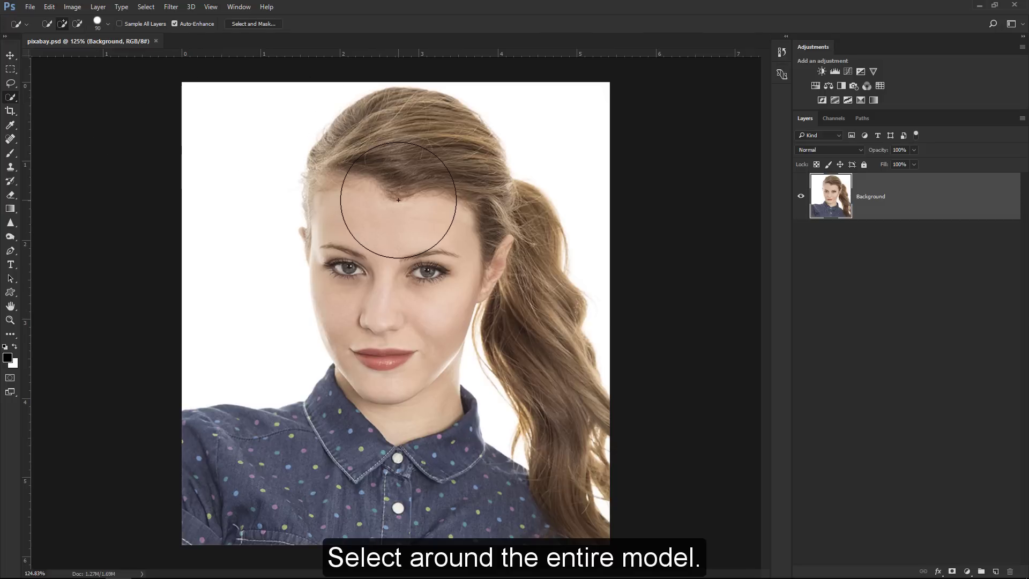
mouse_move(398, 200)
left_mouse_down()
mouse_move(323, 490)
mouse_move(510, 519)
mouse_move(554, 500)
mouse_move(522, 257)
mouse_move(433, 192)
mouse_move(344, 189)
left_mouse_up()
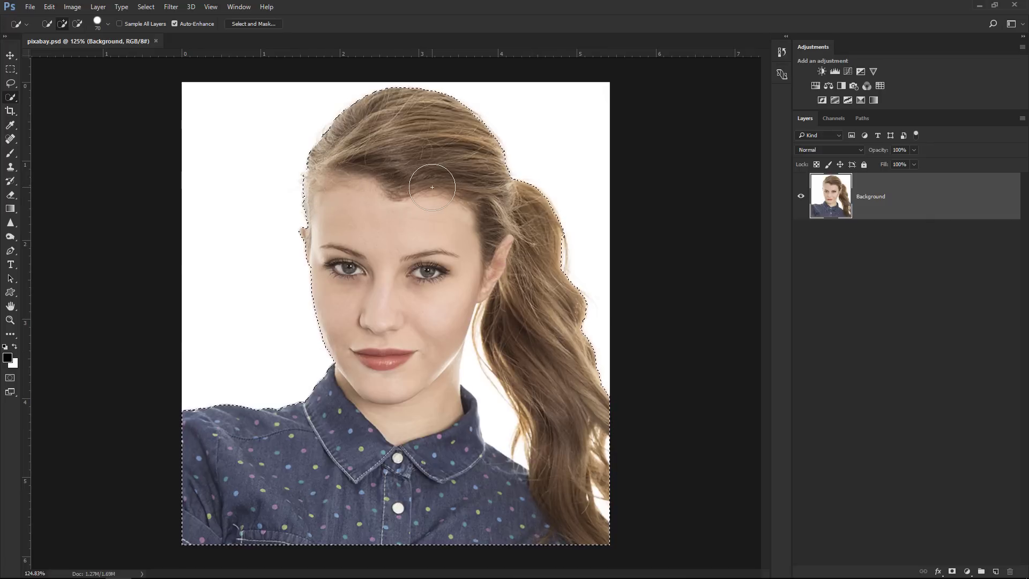
key("bracketleft")
key("bracketleft")
key("bracketleft")
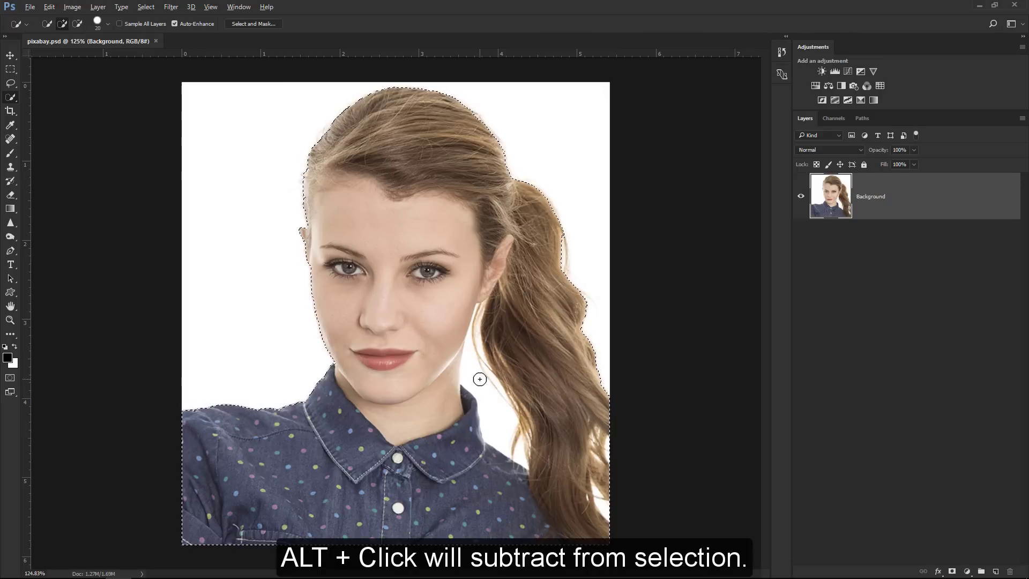
left_click_drag(480, 379, 519, 453)
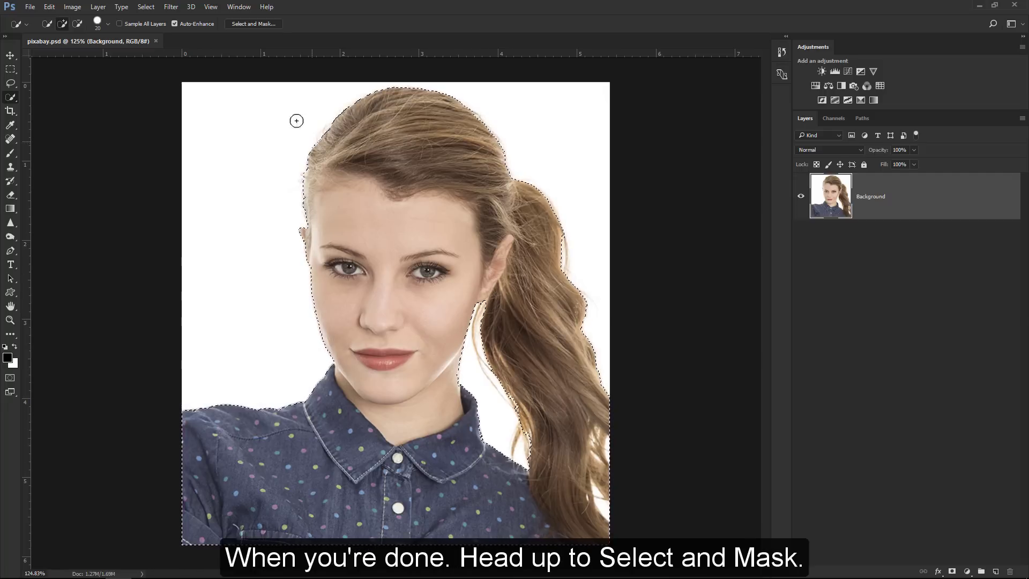
- Refine the hair edges in Select and Mask with the Refine Edge Brush
left_click(251, 27)
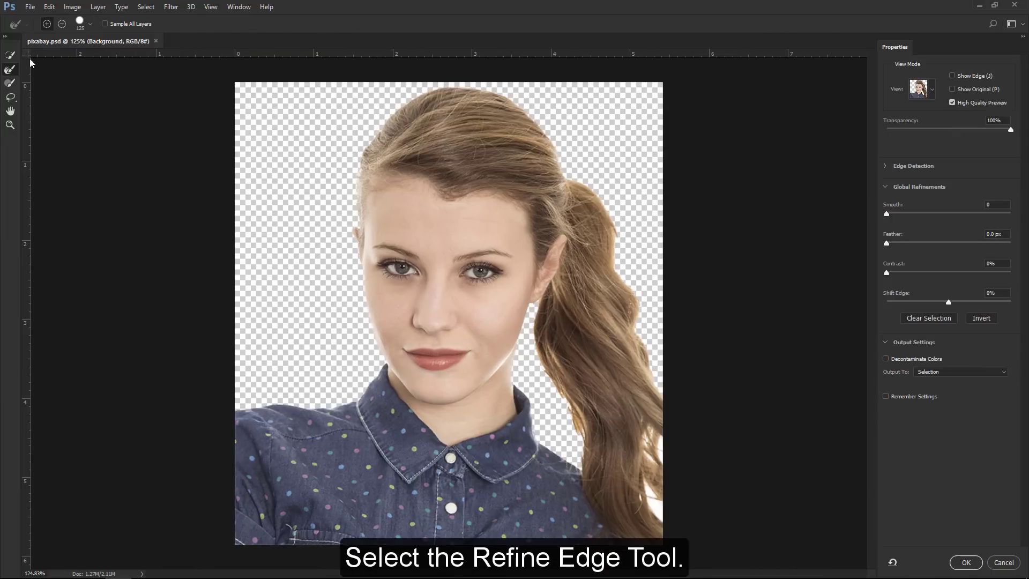
left_click(15, 69)
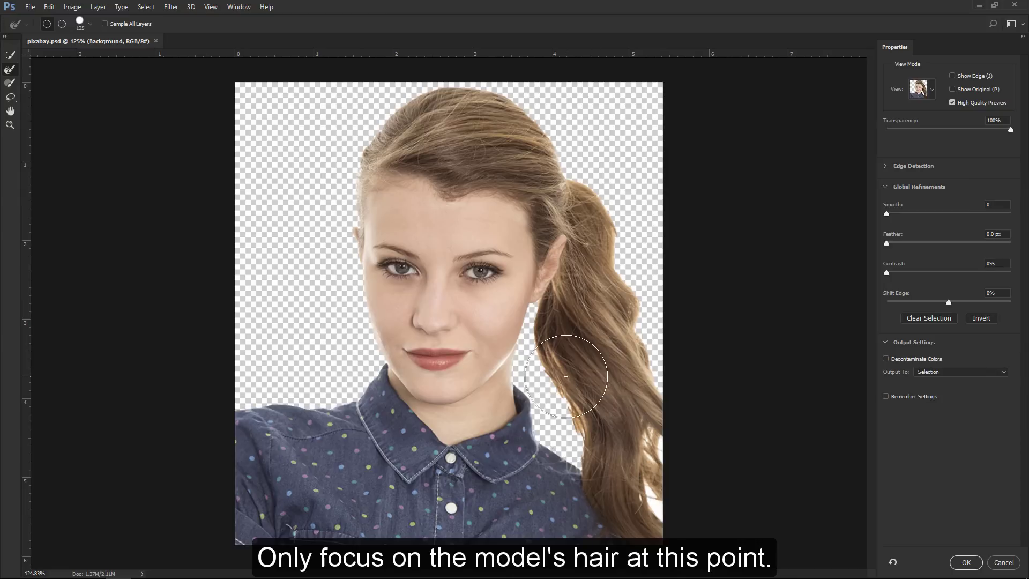
key("bracketleft")
key("bracketleft")
key("bracketleft")
key("bracketright")
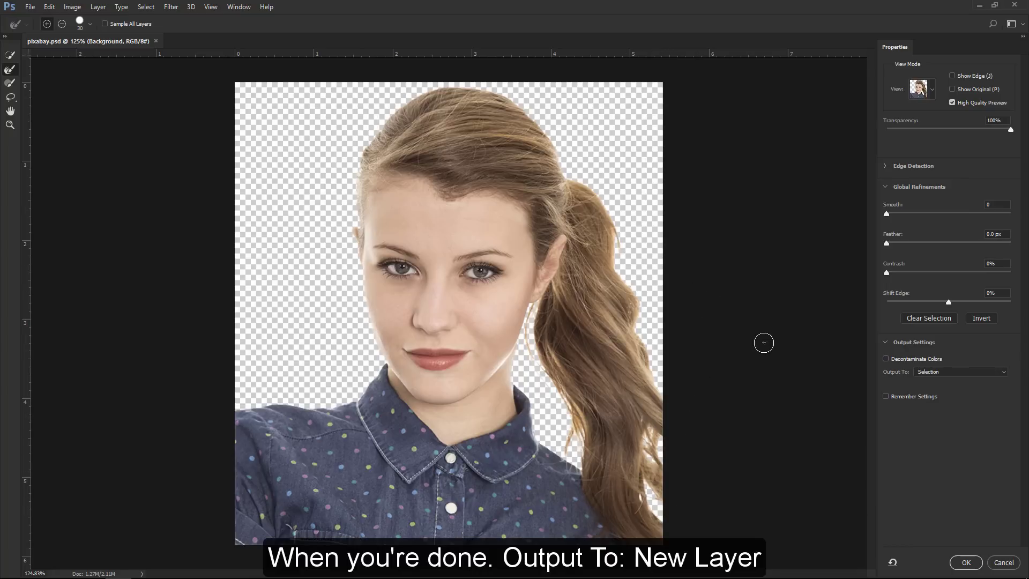
- Output the refined cut-out to a new layer
left_click(958, 372)
left_click(958, 394)
left_click(970, 567)
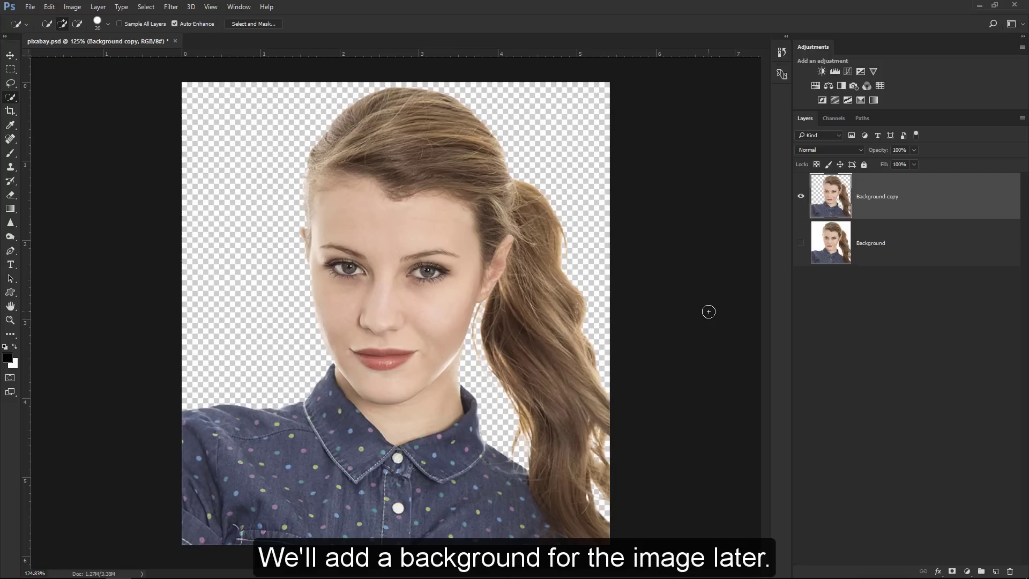
- Rename the Background copy layer to FILTER GALLERY
double_click(880, 198)
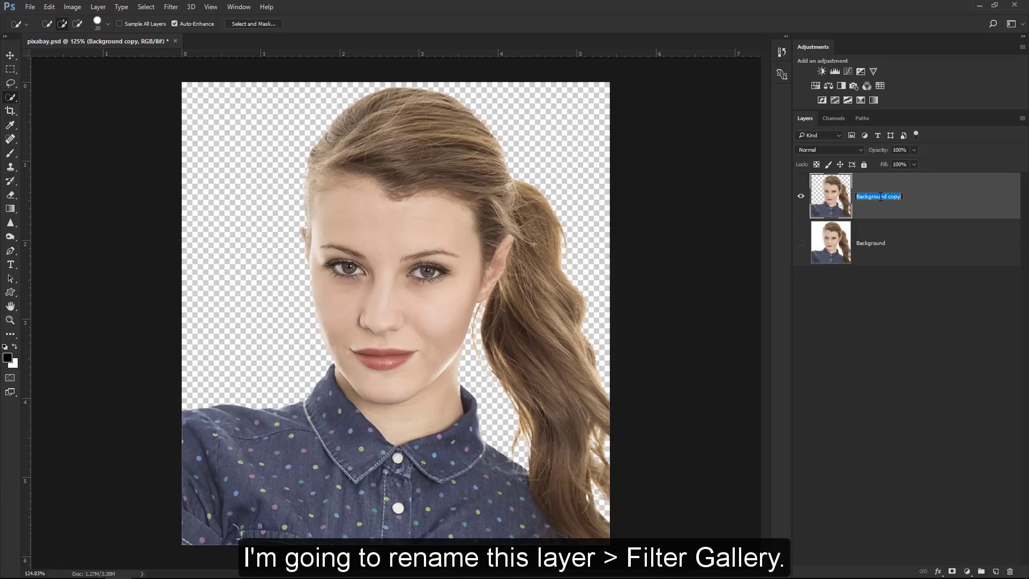
type("FILTER GALLERY")
key("Return")
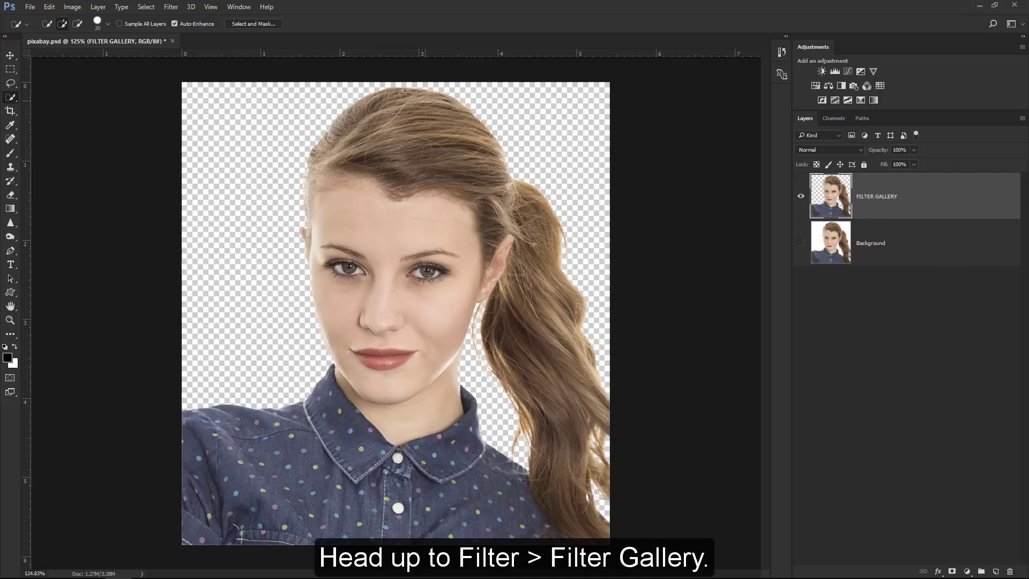
left_click(172, 7)
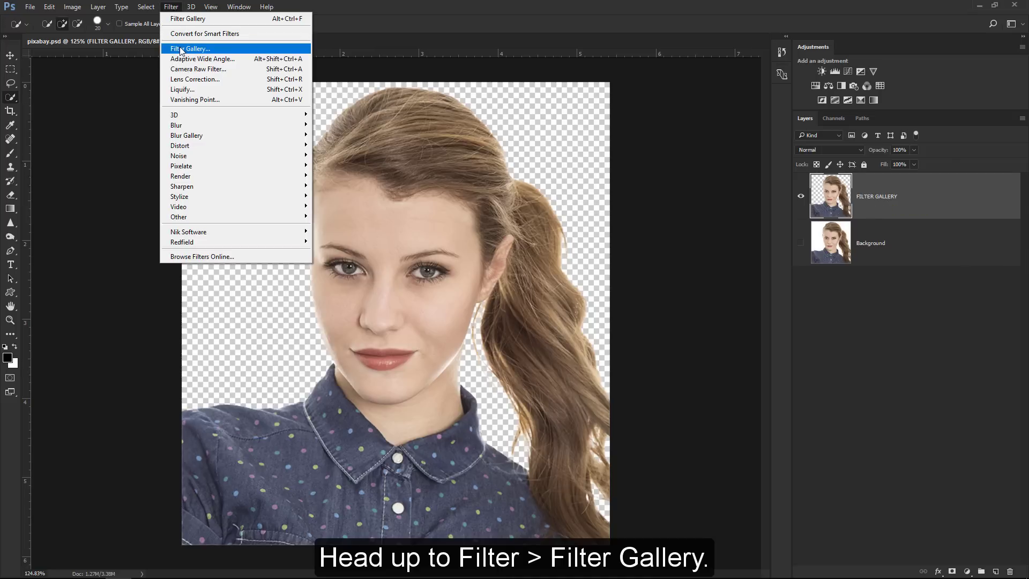
- Apply Poster Edges in the Filter Gallery with edge thickness 8 and posterization 6
left_click(219, 48)
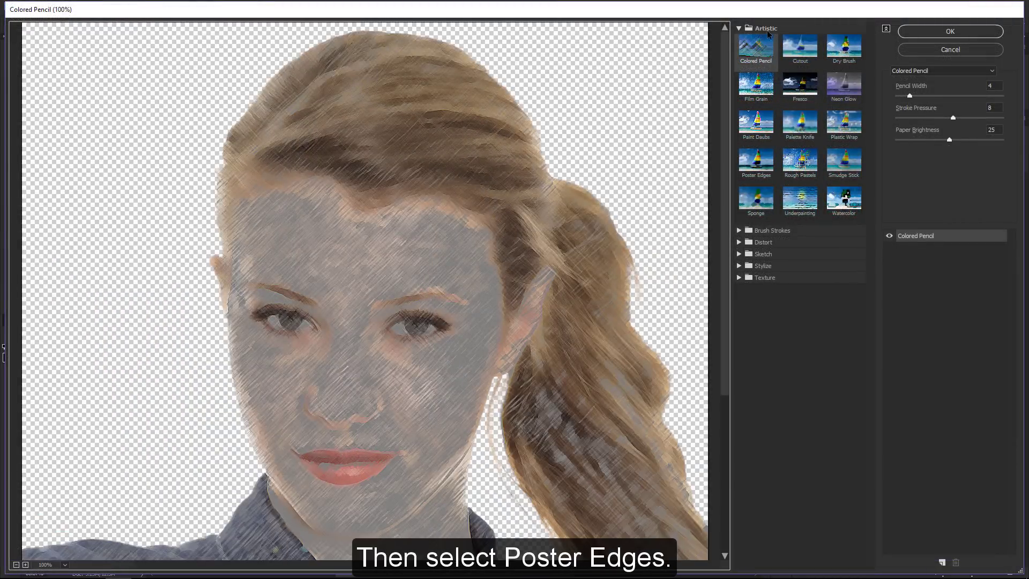
left_click(757, 172)
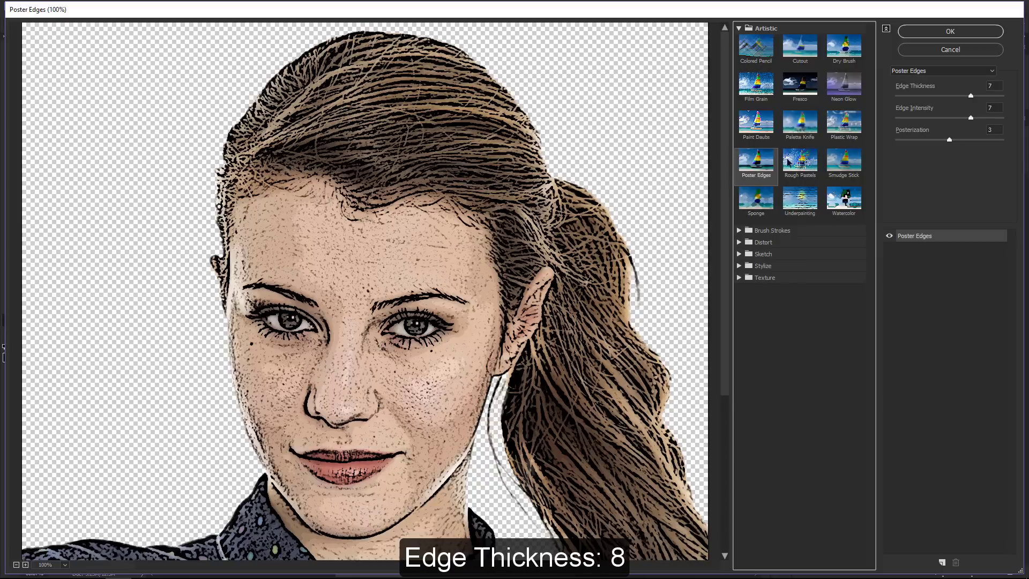
mouse_move(971, 95)
left_mouse_down()
mouse_move(979, 96)
mouse_move(891, 120)
left_mouse_up()
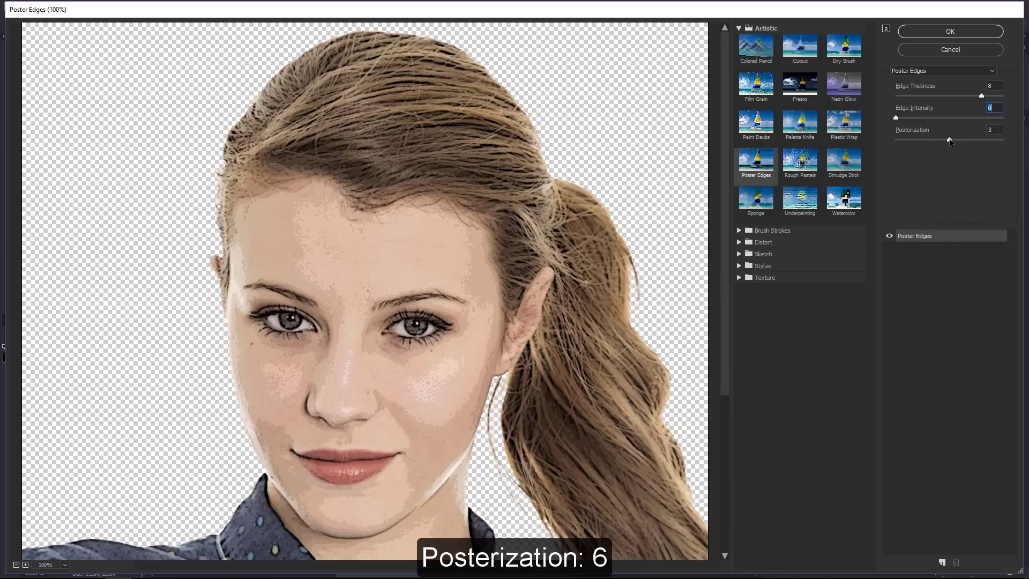
left_click_drag(949, 140, 974, 141)
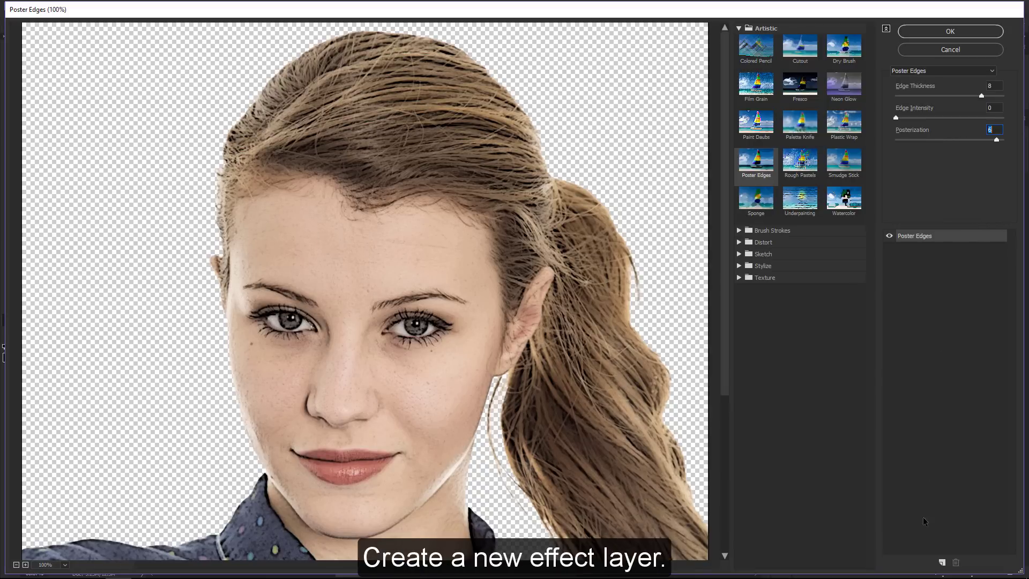
- Add a Cutout effect layer with 7 levels and edge simplicity 0
left_click(942, 562)
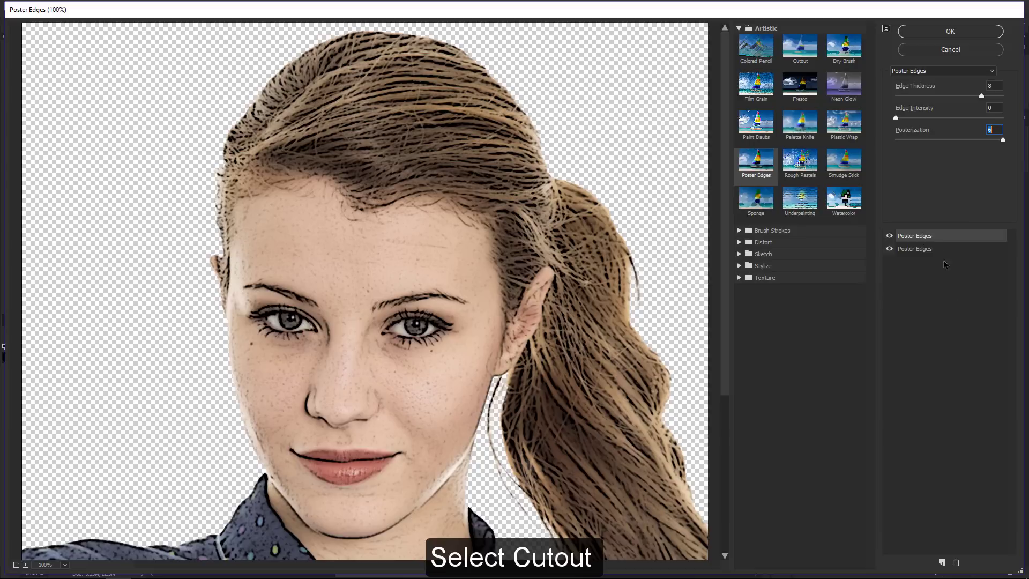
left_click(804, 55)
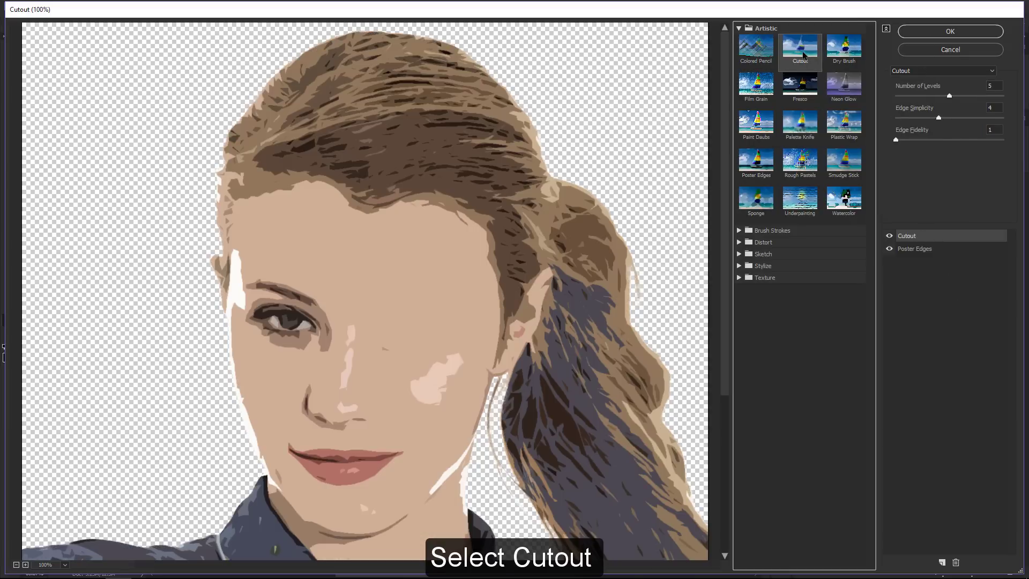
mouse_move(949, 96)
left_mouse_down()
mouse_move(975, 96)
mouse_move(895, 117)
mouse_move(950, 140)
mouse_move(994, 140)
left_mouse_up()
left_click(896, 139)
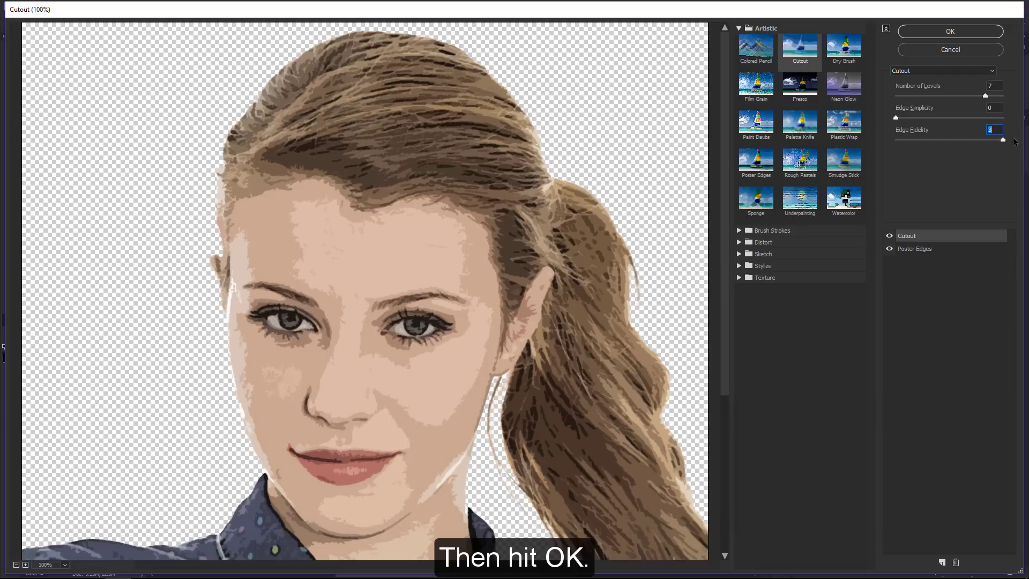
left_click(949, 32)
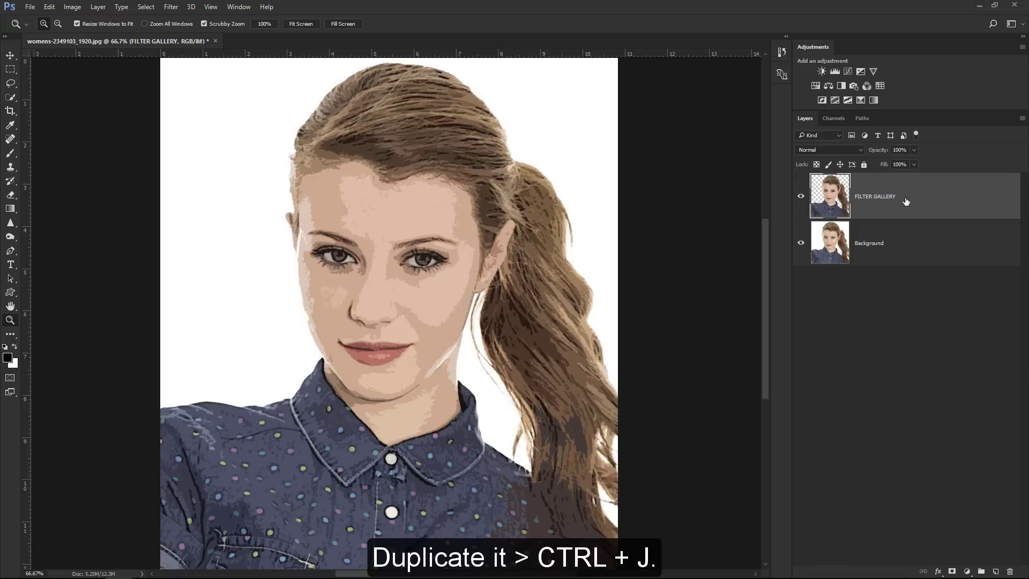
- Duplicate the FILTER GALLERY layer and rename the copy DIFFUSE
key("ctrl+j")
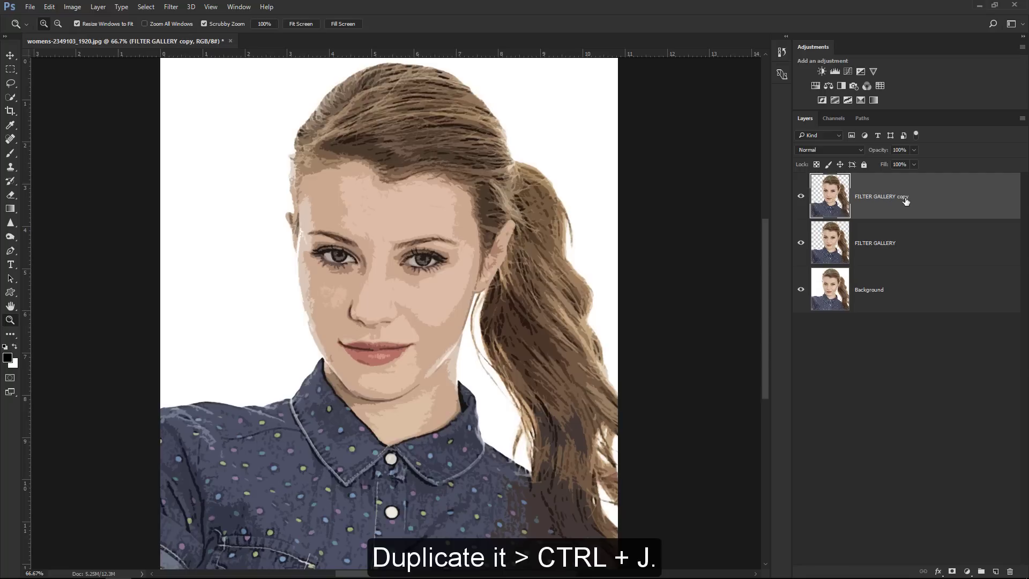
double_click(883, 197)
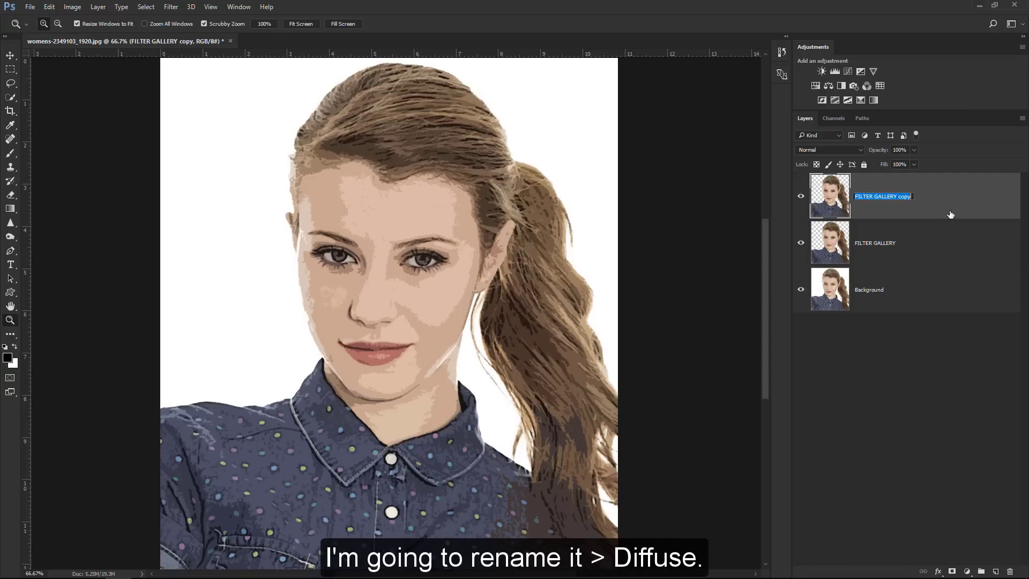
type("DIFFUSE")
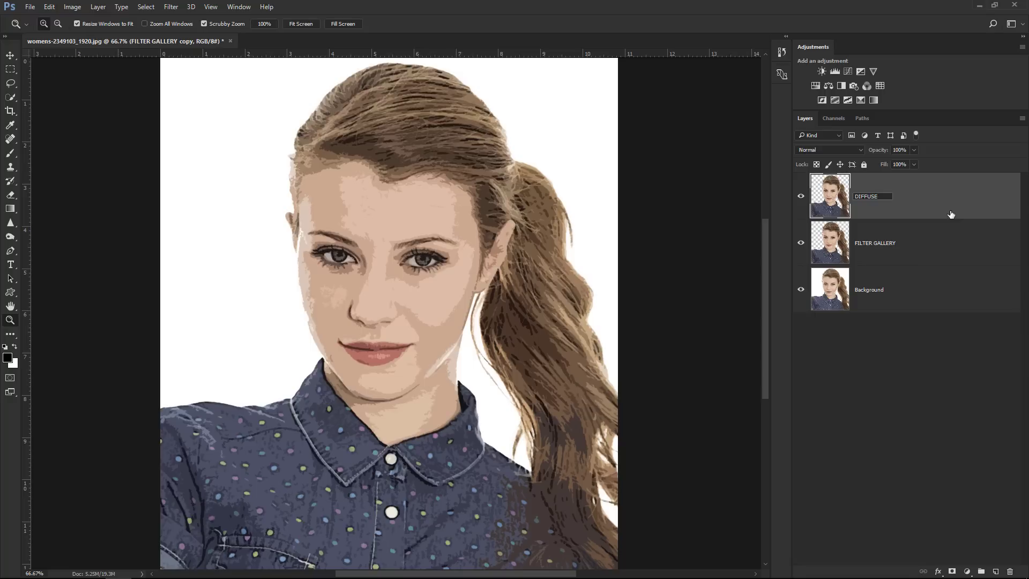
key("Return")
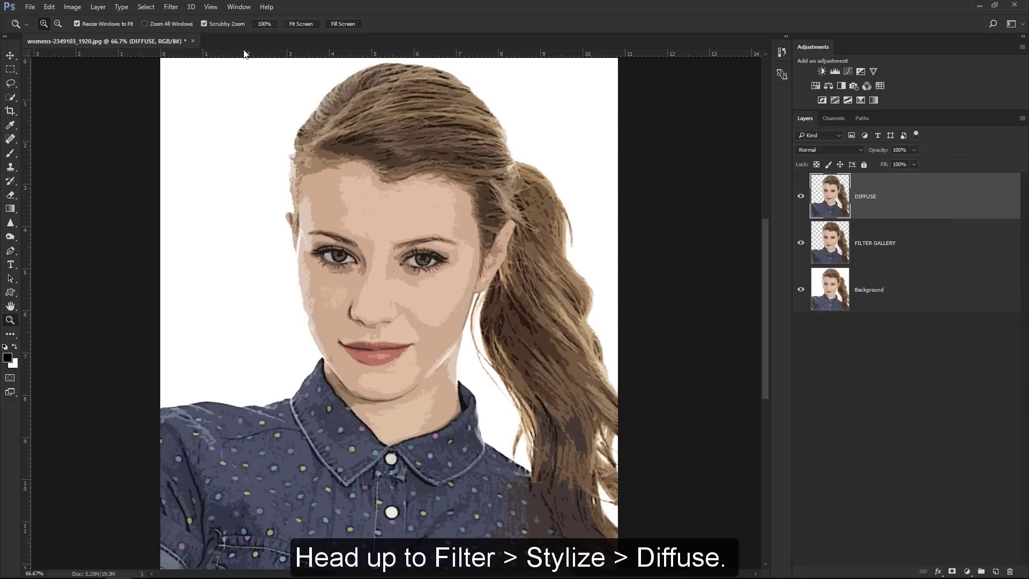
- Apply an Anisotropic Diffuse filter to the DIFFUSE layer
left_click(174, 7)
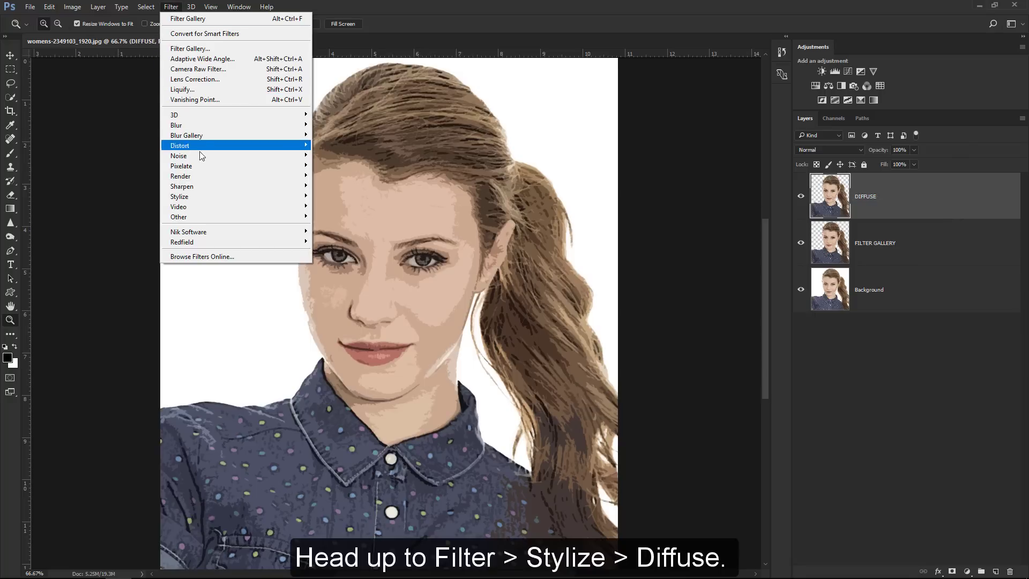
mouse_move(233, 196)
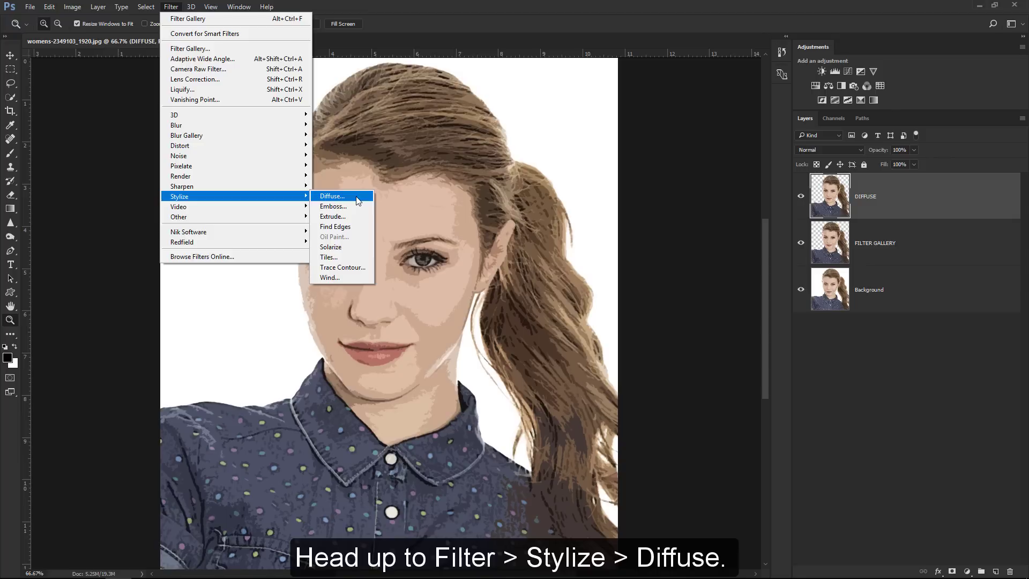
left_click(357, 198)
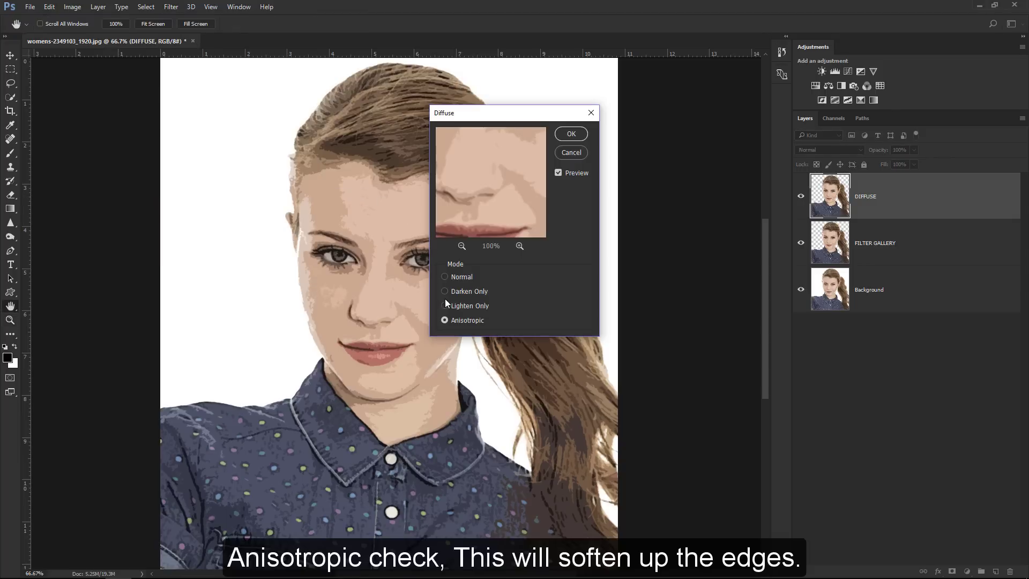
left_click(571, 134)
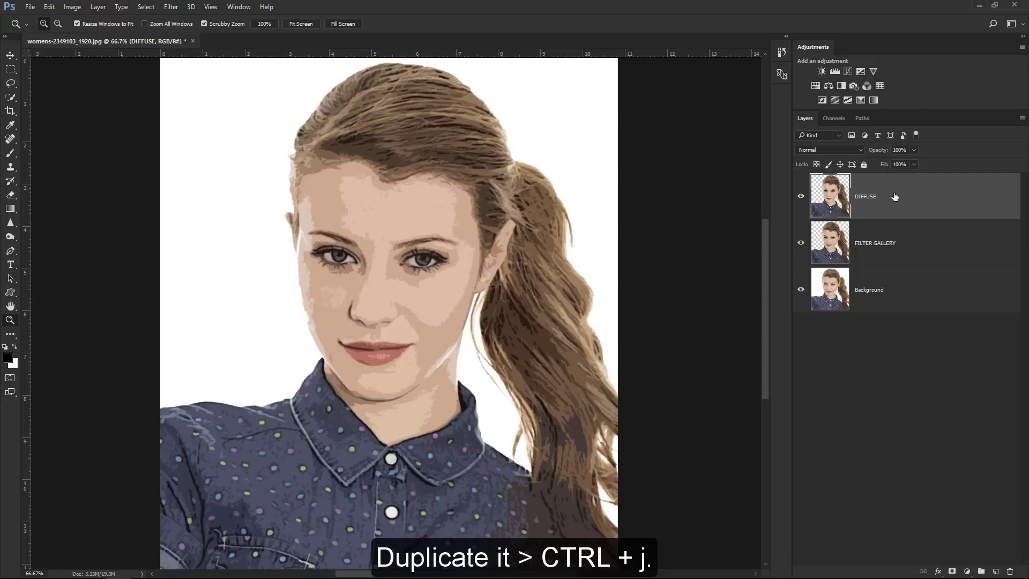
- Duplicate the DIFFUSE layer and rename the copy SHARPEN
key("ctrl+j")
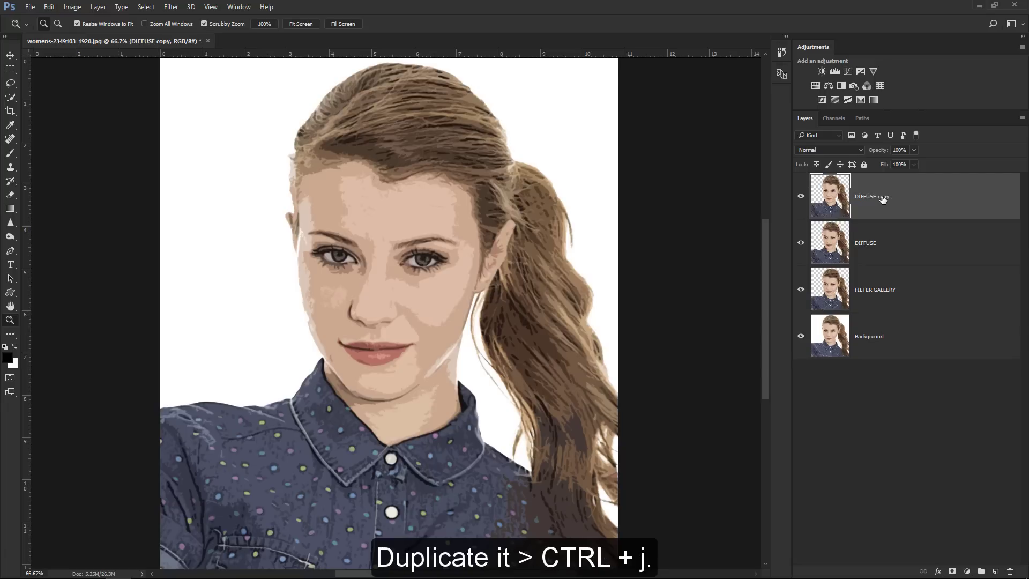
double_click(875, 197)
type("SHARPEN")
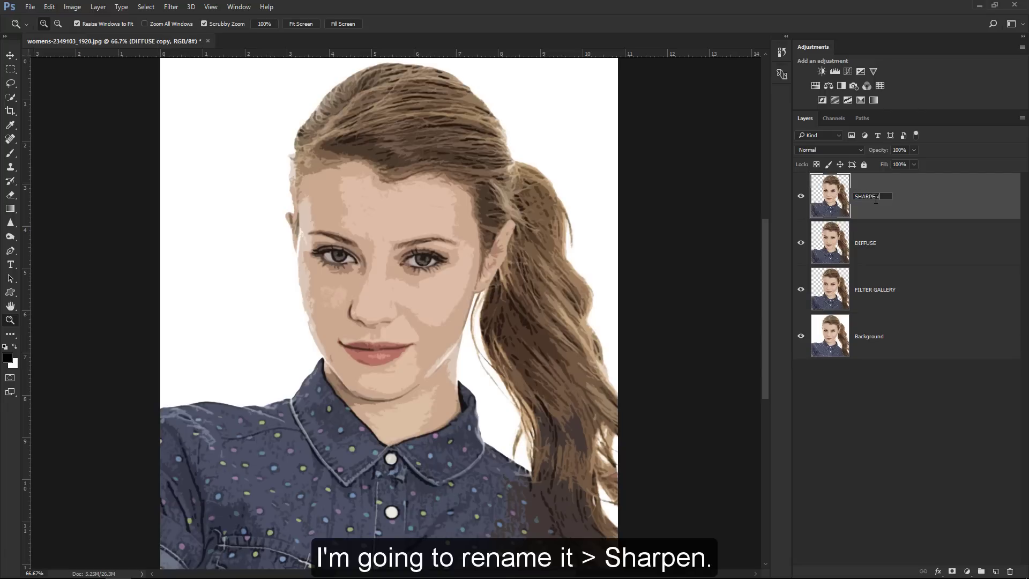
key("Return")
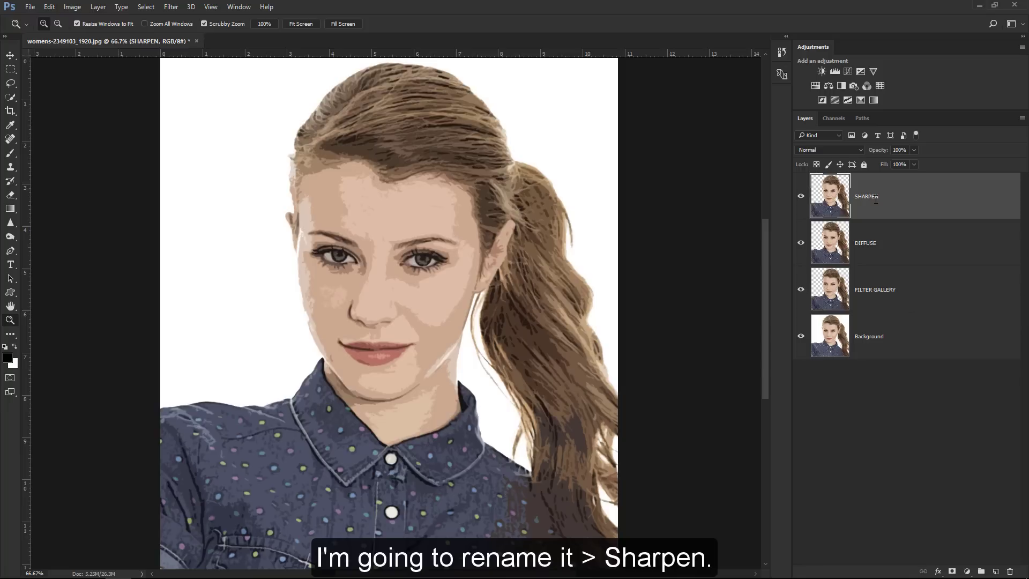
- Apply Sharpen More to the SHARPEN layer and hide the Background layer
left_click(173, 7)
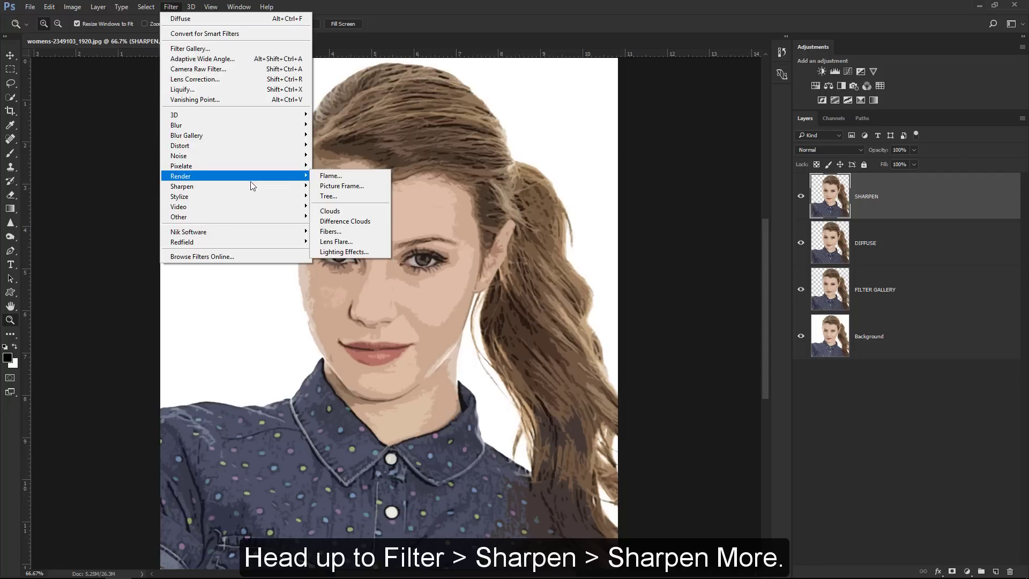
mouse_move(233, 186)
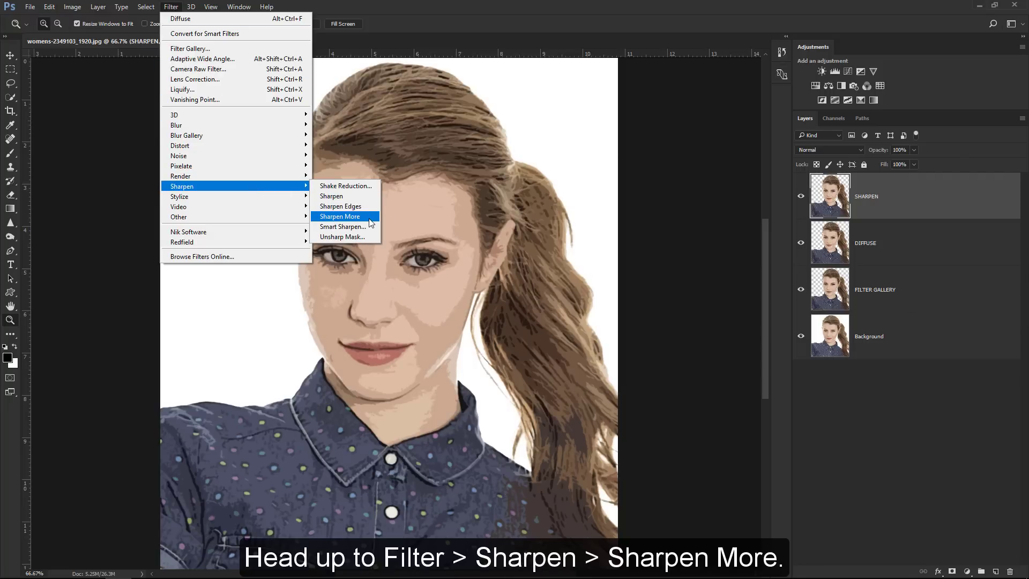
left_click(371, 221)
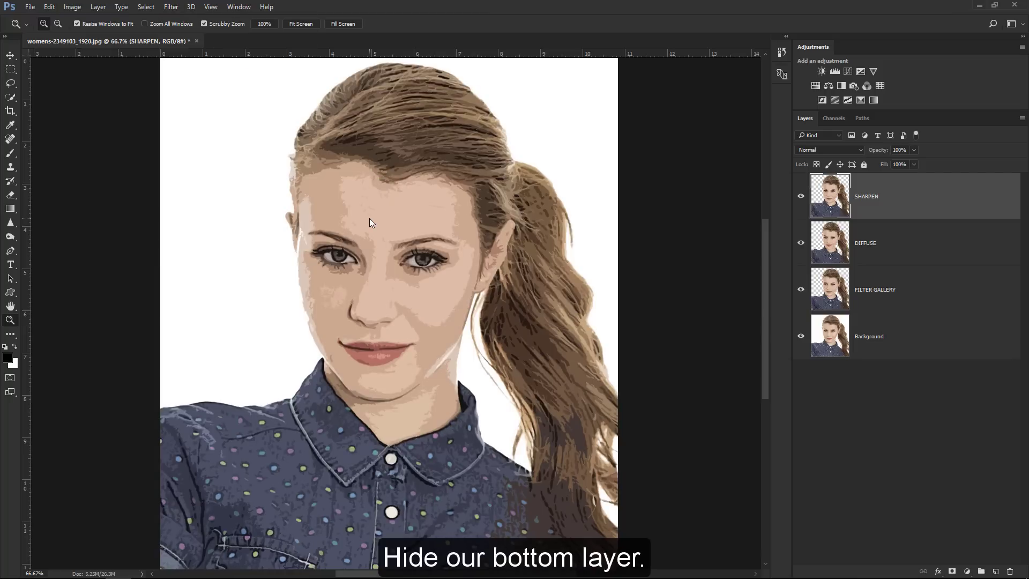
left_click(801, 337)
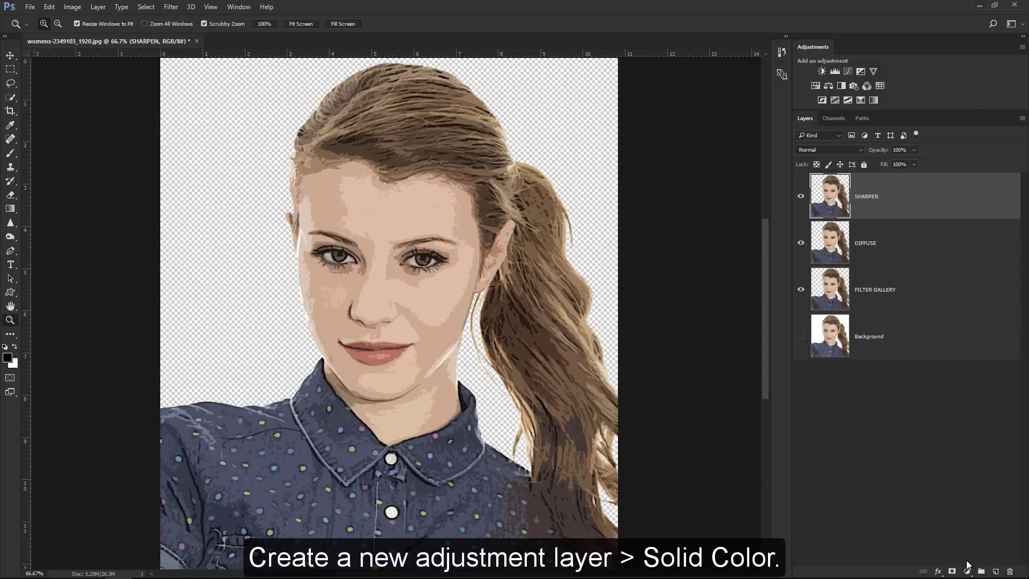
left_click(967, 569)
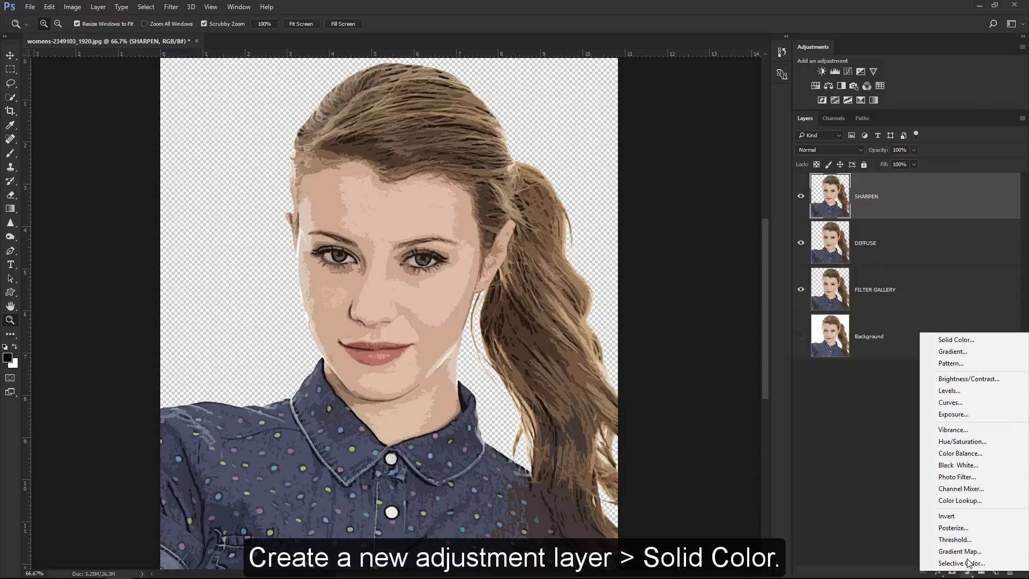
- Add a bde8fe Solid Color fill layer and move it below FILTER GALLERY
left_click(968, 342)
left_click(717, 126)
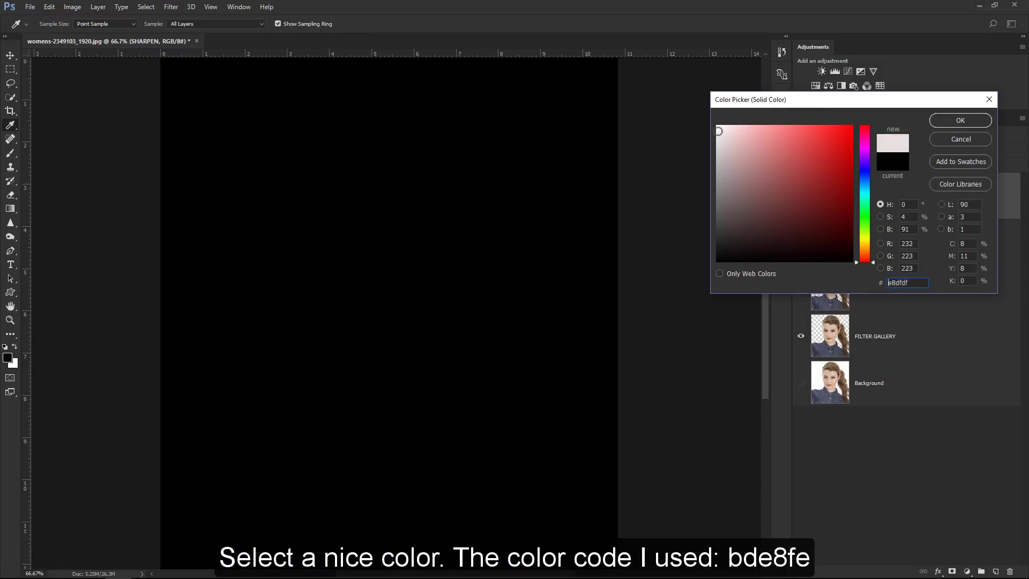
left_click_drag(903, 281, 878, 284)
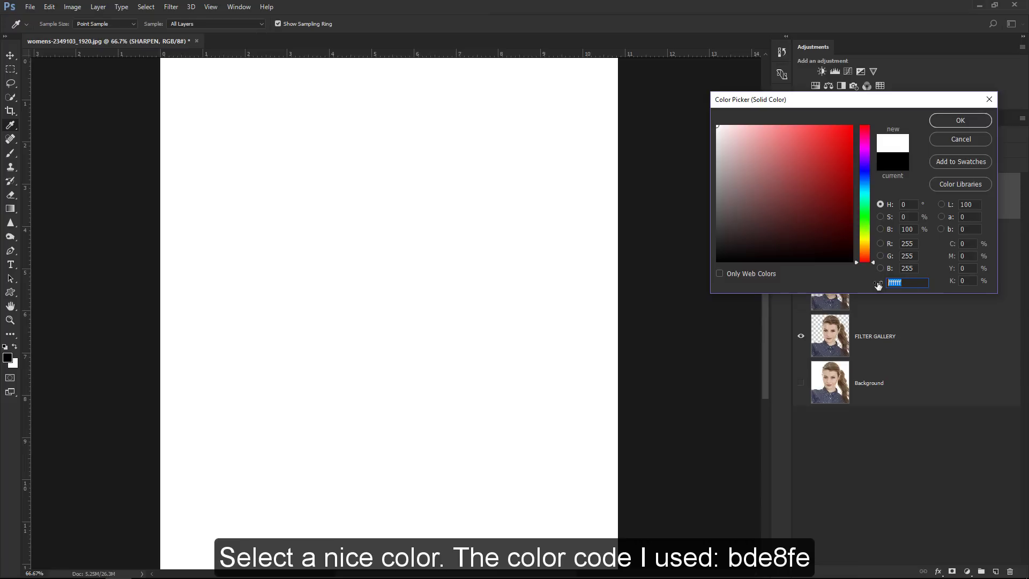
type("bde8fe")
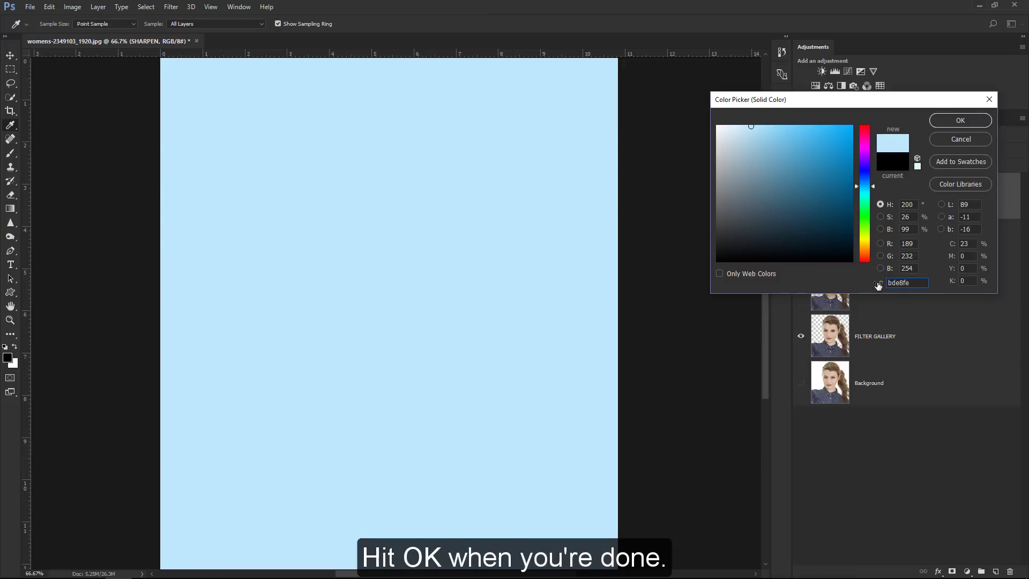
left_click(969, 125)
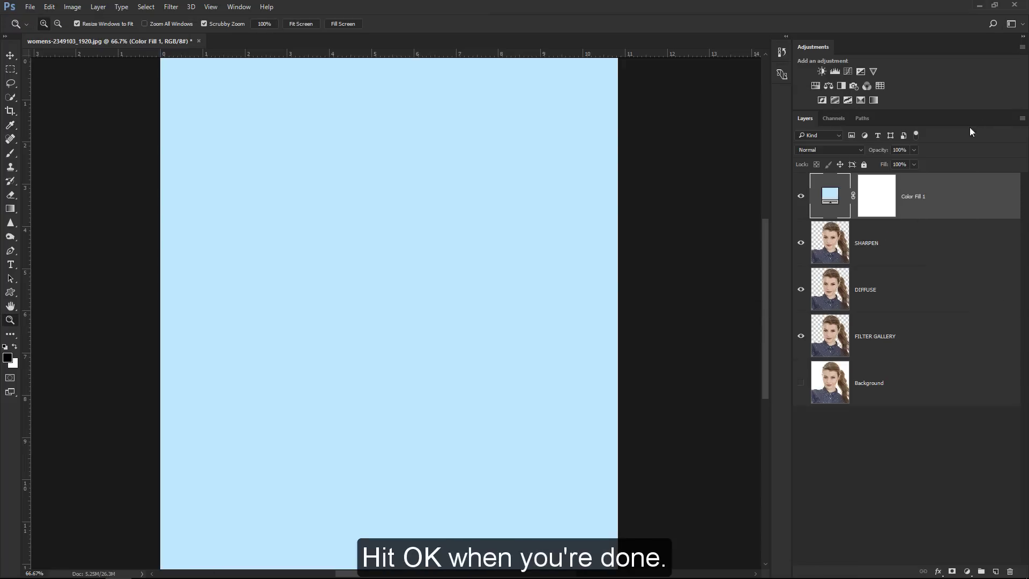
left_click_drag(948, 202, 956, 350)
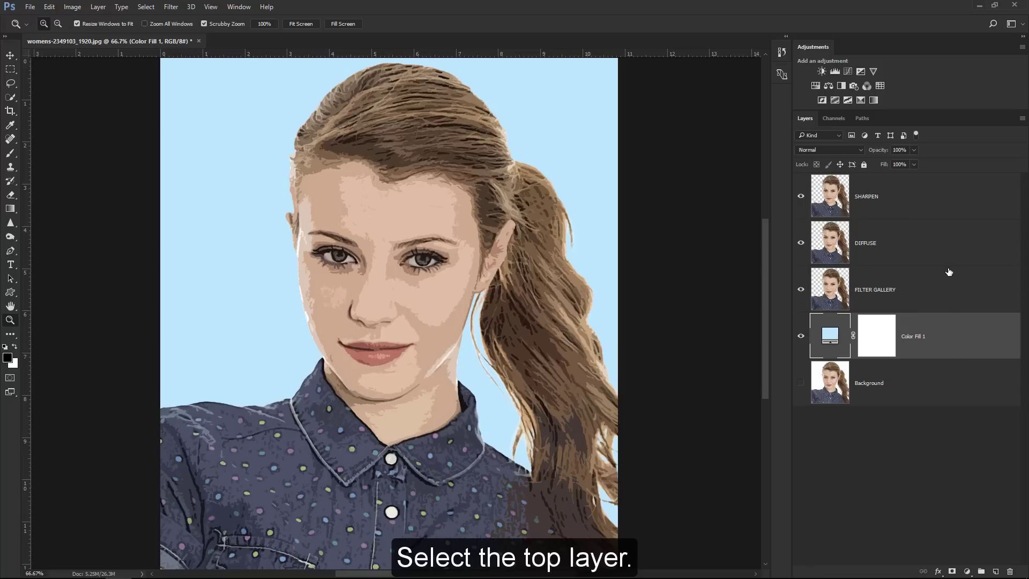
- Copy the SHARPEN layer, name the copy HALFTONE, and make it a smart object
left_click(875, 191)
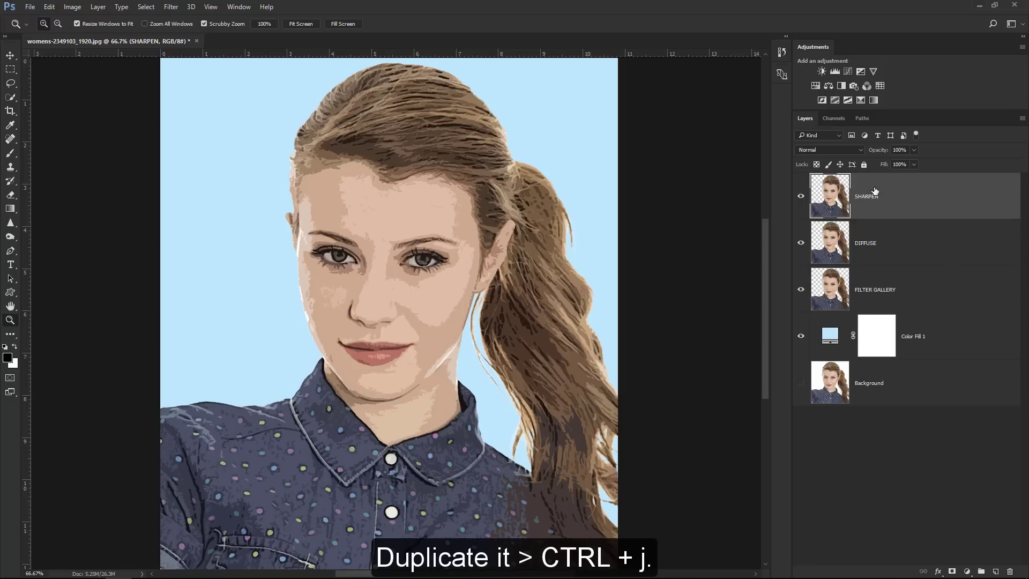
key("ctrl+j")
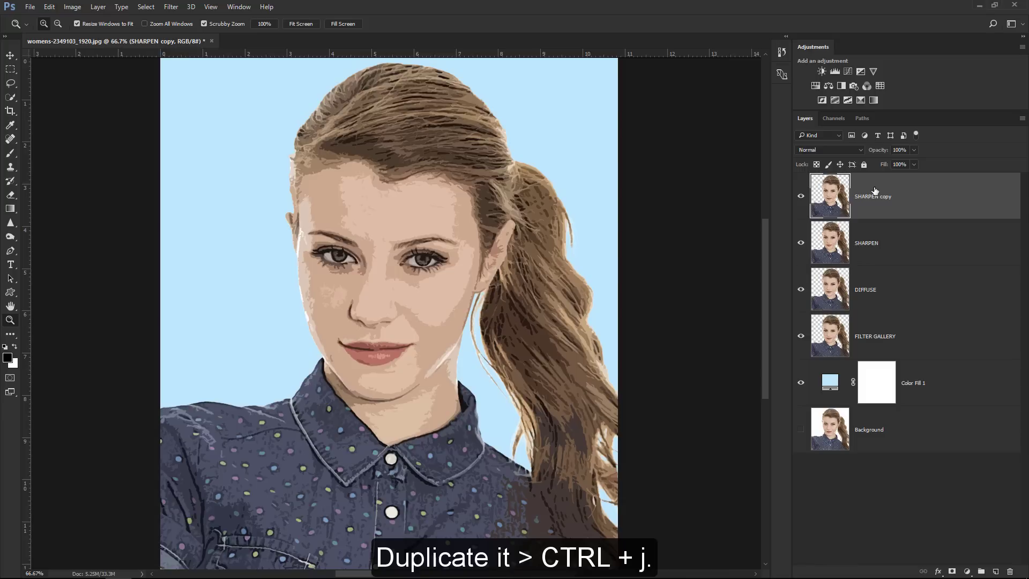
double_click(875, 196)
type("HALFTONE")
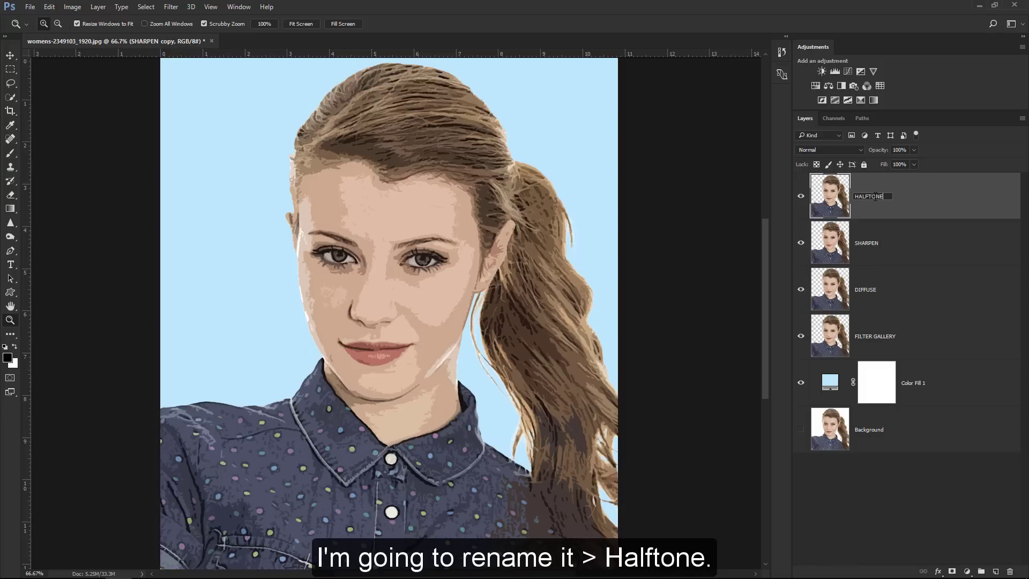
key("Return")
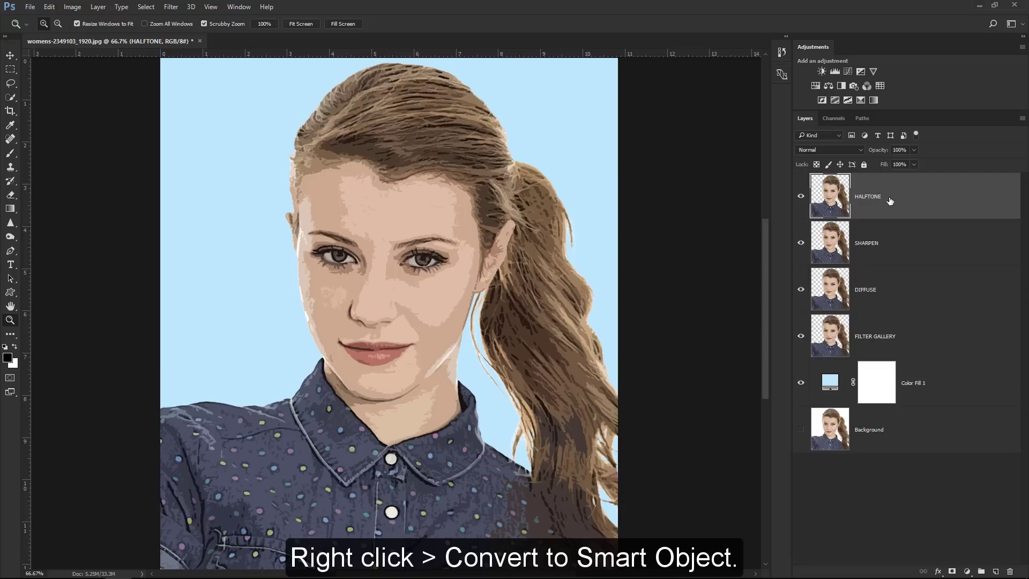
right_click(890, 201)
left_click(874, 217)
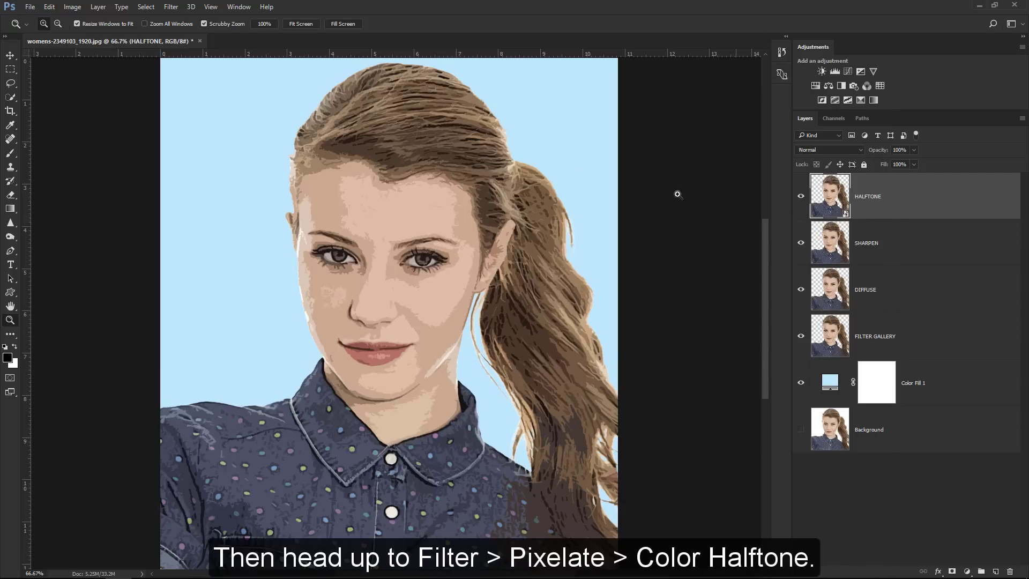
- Apply a Color Halftone filter with max radius 8 to the HALFTONE layer
left_click(173, 8)
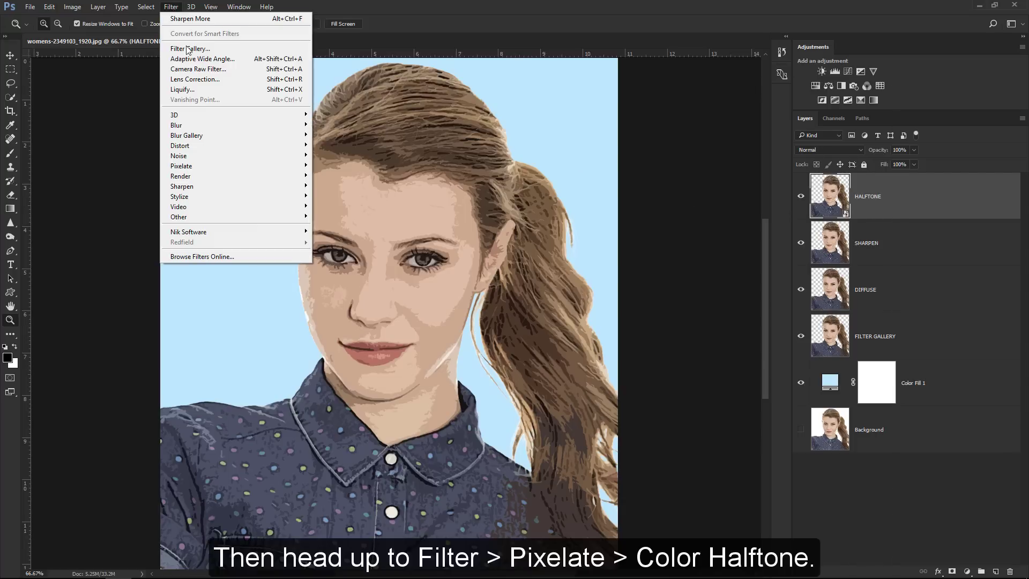
mouse_move(181, 166)
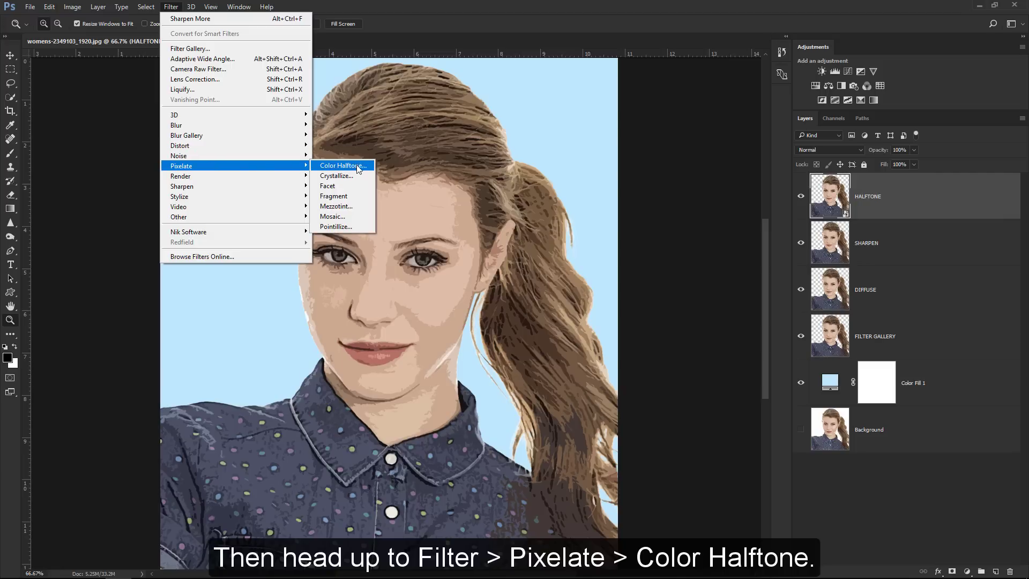
left_click(366, 167)
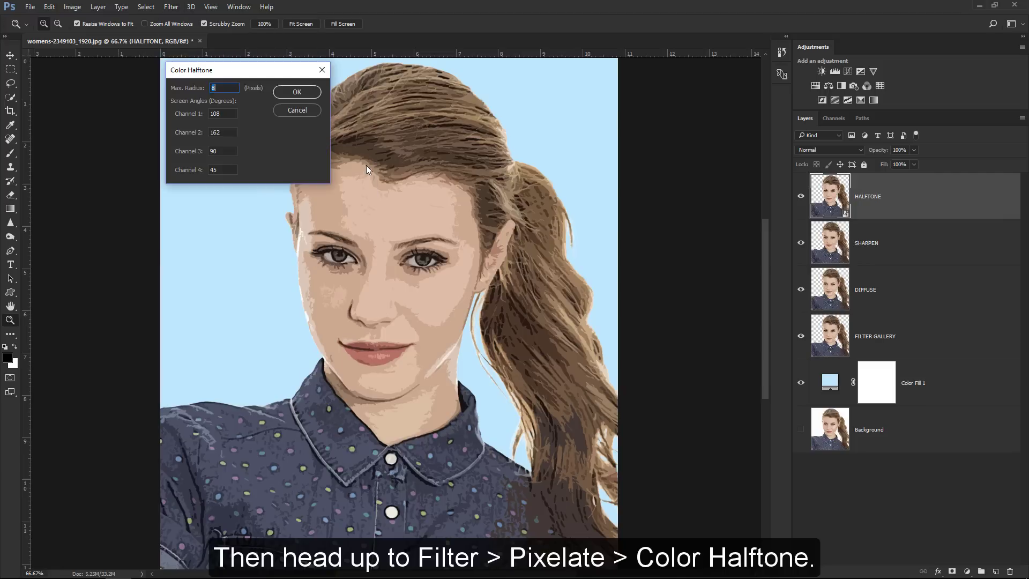
left_click_drag(282, 74, 243, 75)
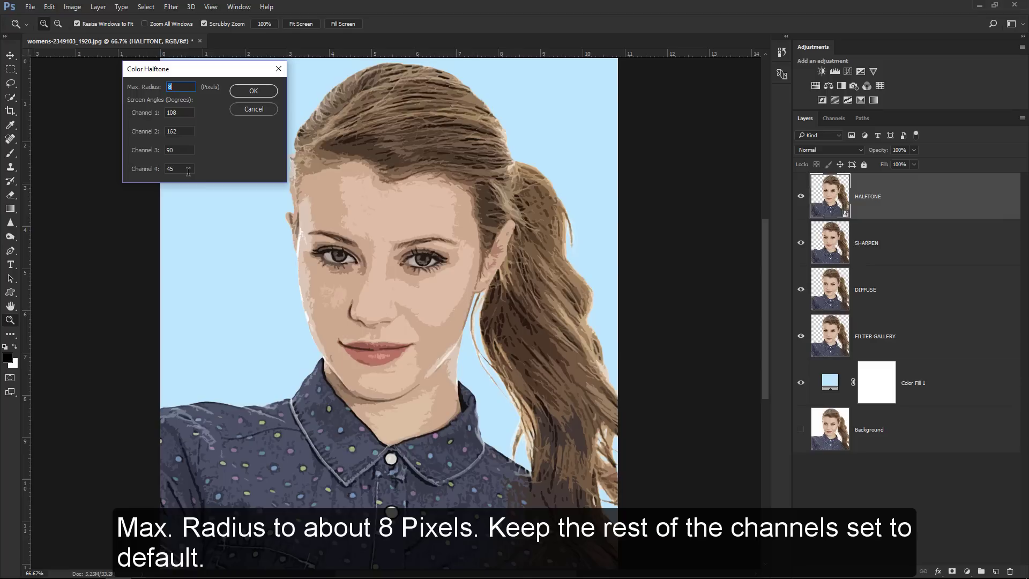
left_click(253, 90)
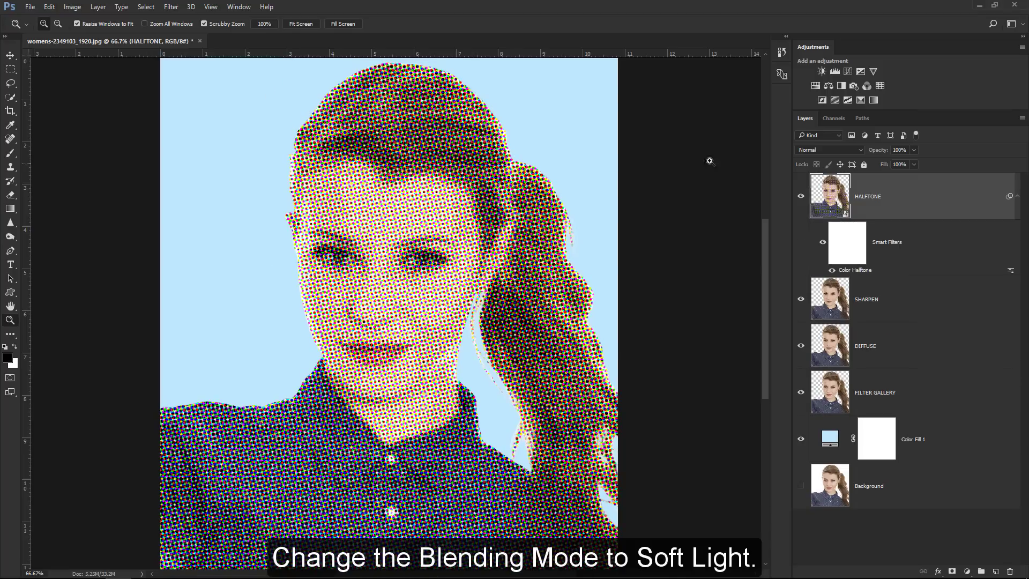
- Set the HALFTONE layer to Soft Light blend mode at 30% opacity
left_click(804, 150)
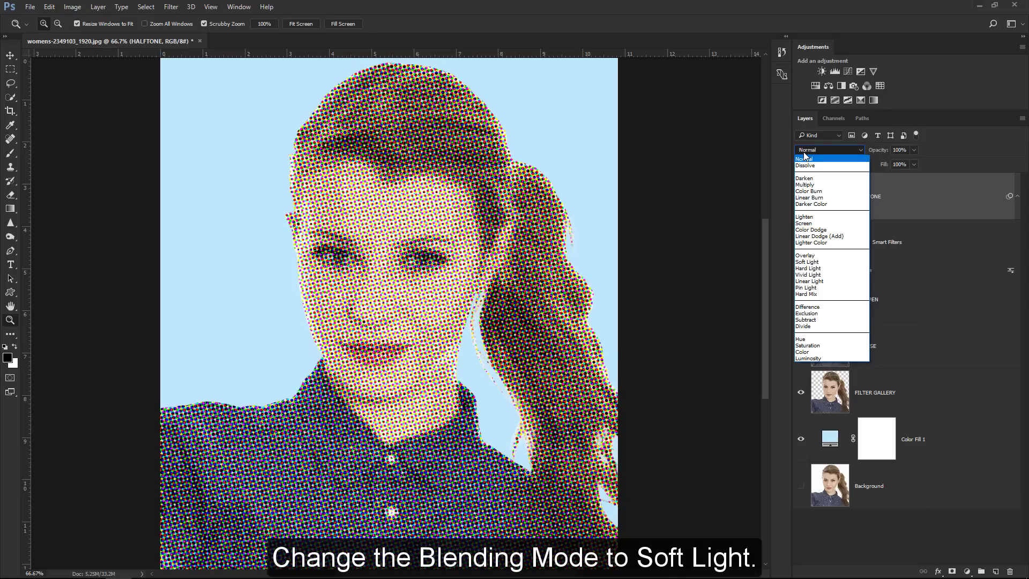
left_click(809, 261)
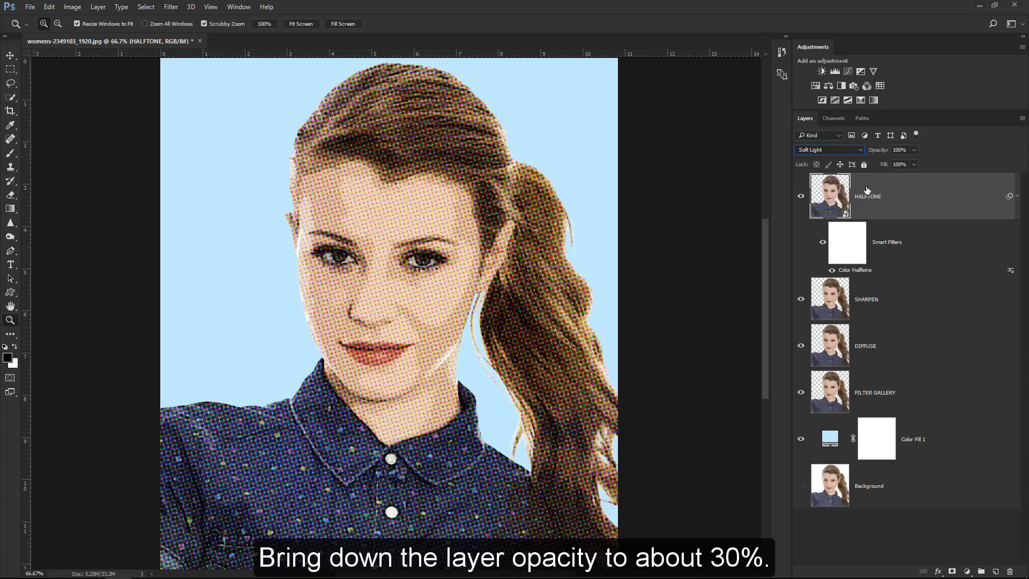
left_click_drag(877, 151, 848, 159)
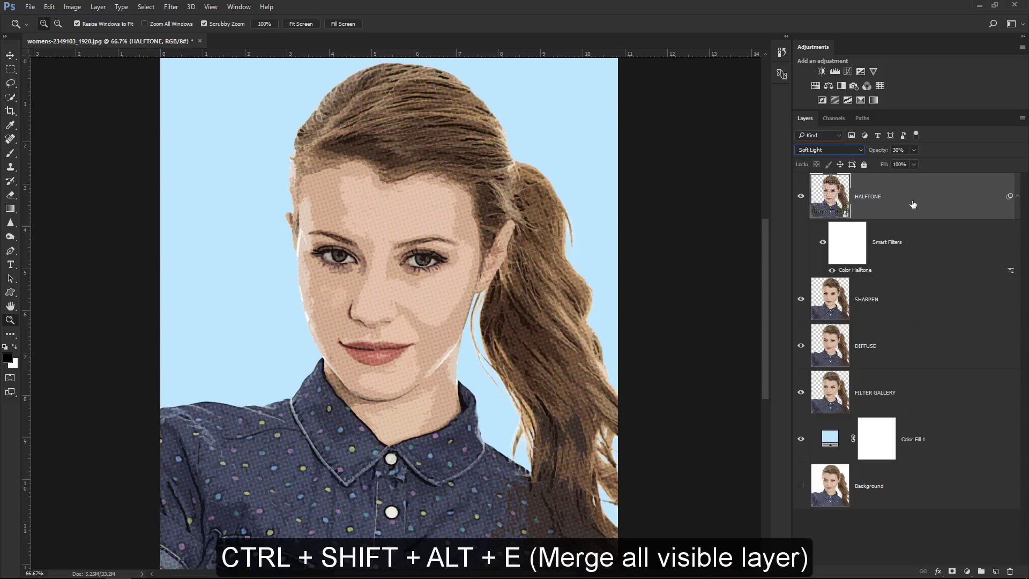
- Stamp all visible layers with Ctrl+Shift+Alt+E and name the new layer MERGED
key("ctrl+shift+alt+e")
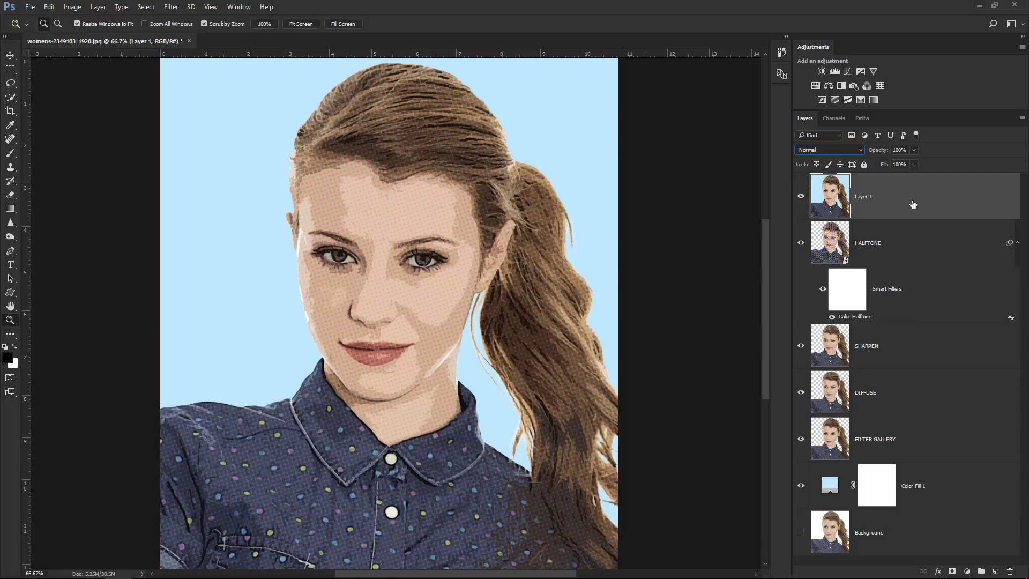
double_click(869, 198)
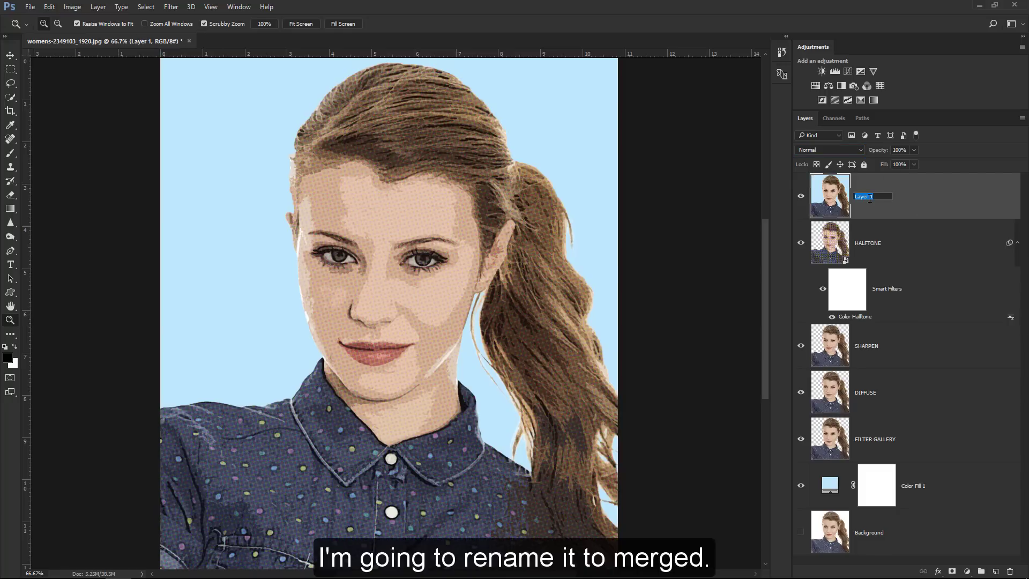
type("MERGED")
key("Return")
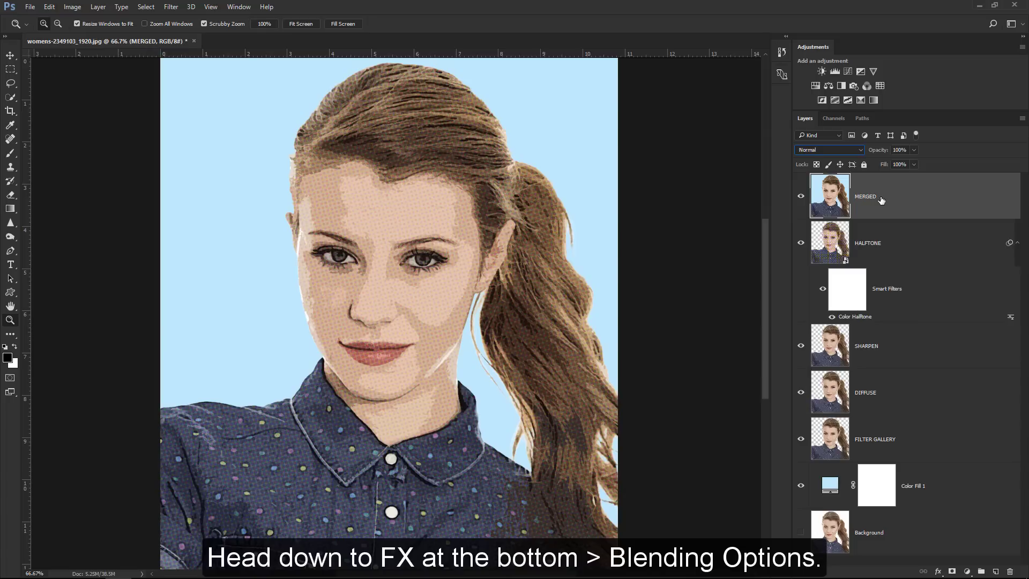
- Give the MERGED layer a 27 px inside Stroke in white (#ffffff) as a border frame
left_click(938, 571)
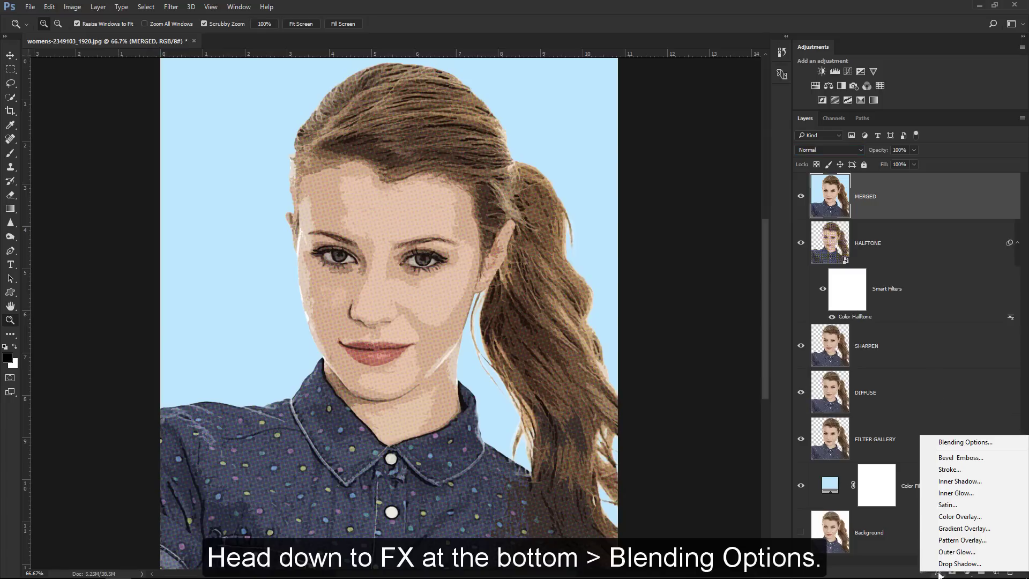
left_click(953, 442)
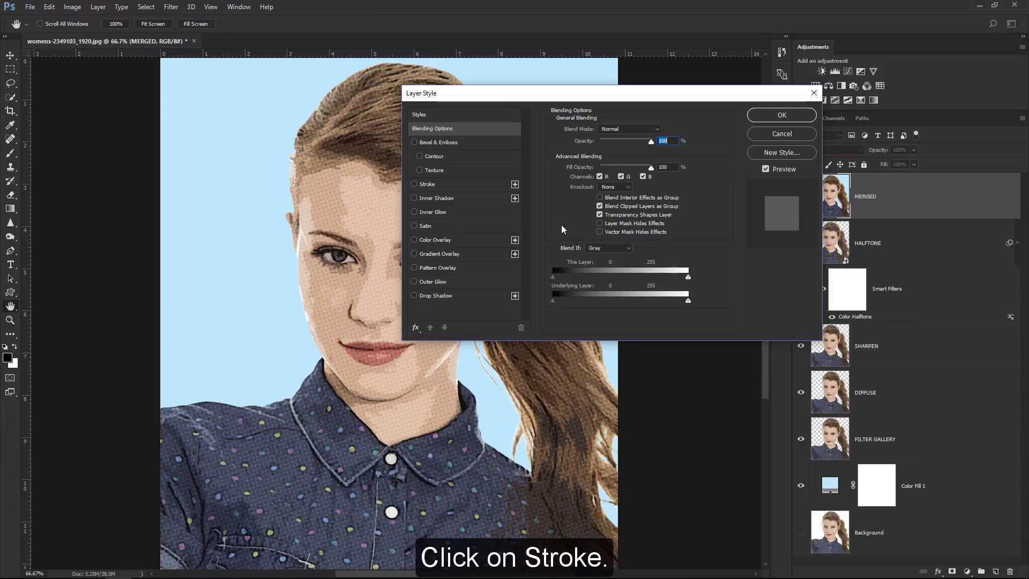
left_click(445, 185)
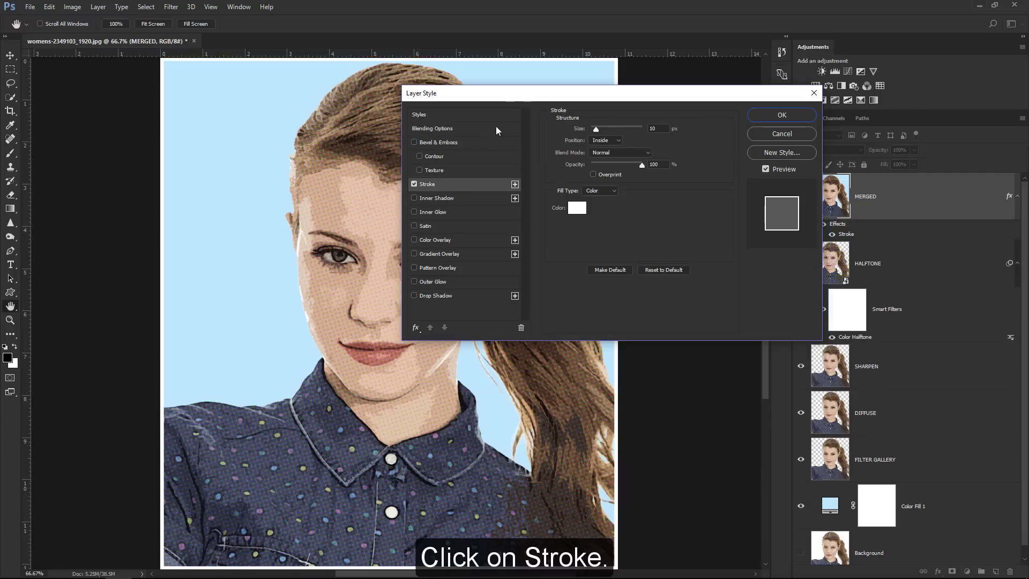
left_click_drag(525, 99, 529, 151)
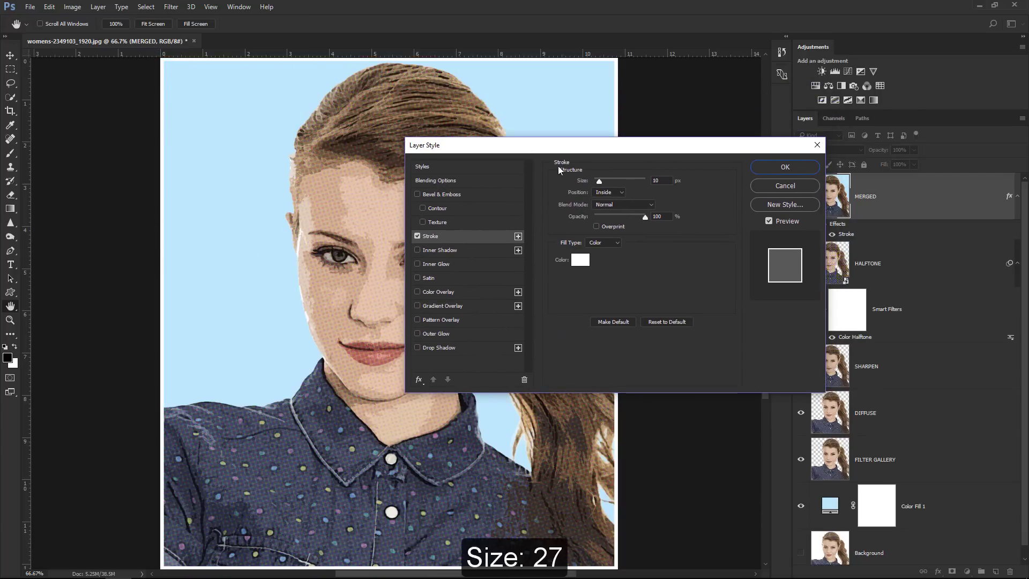
left_click_drag(599, 181, 602, 182)
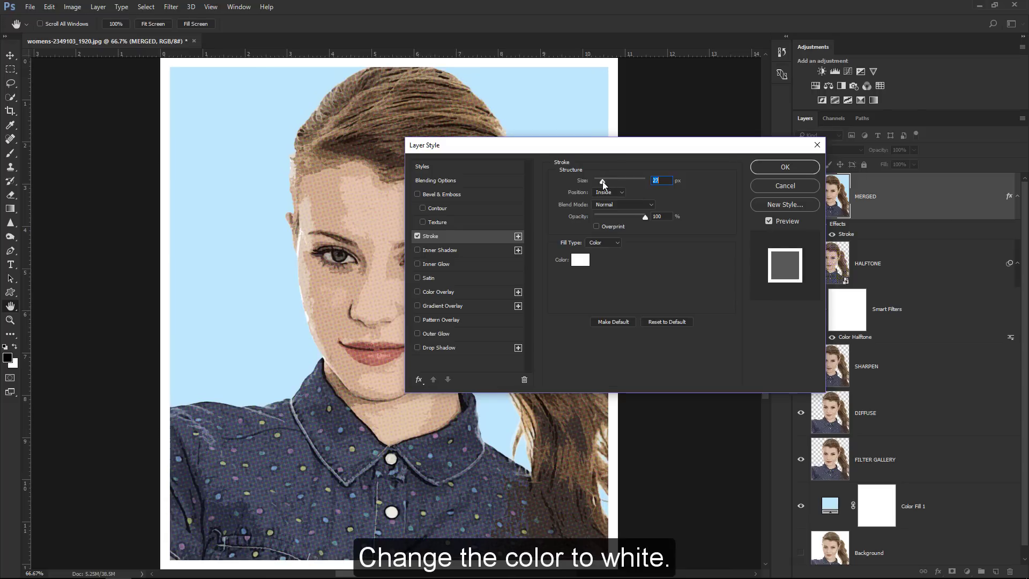
left_click(581, 259)
left_click_drag(370, 354, 692, 117)
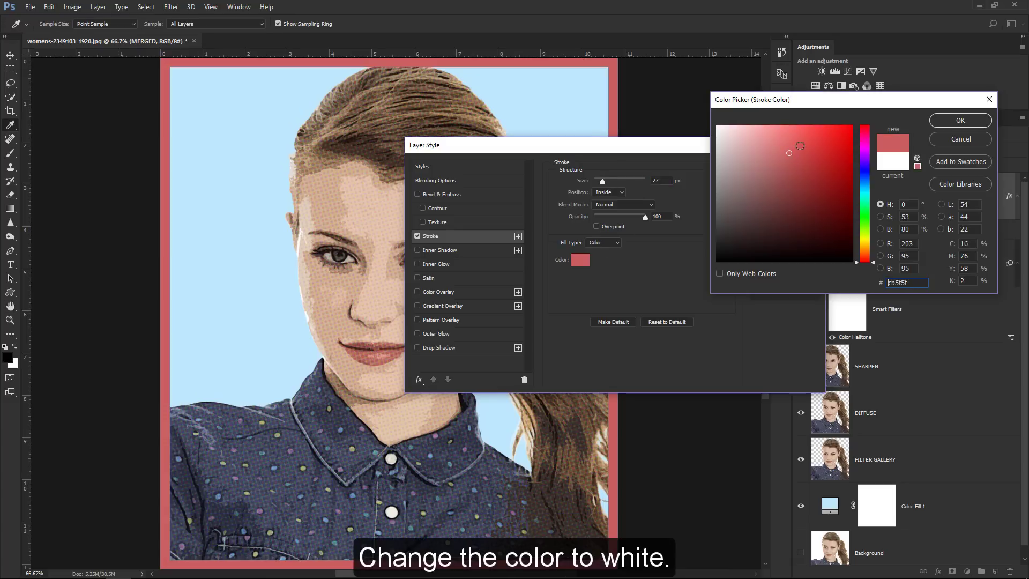
type("ffffff")
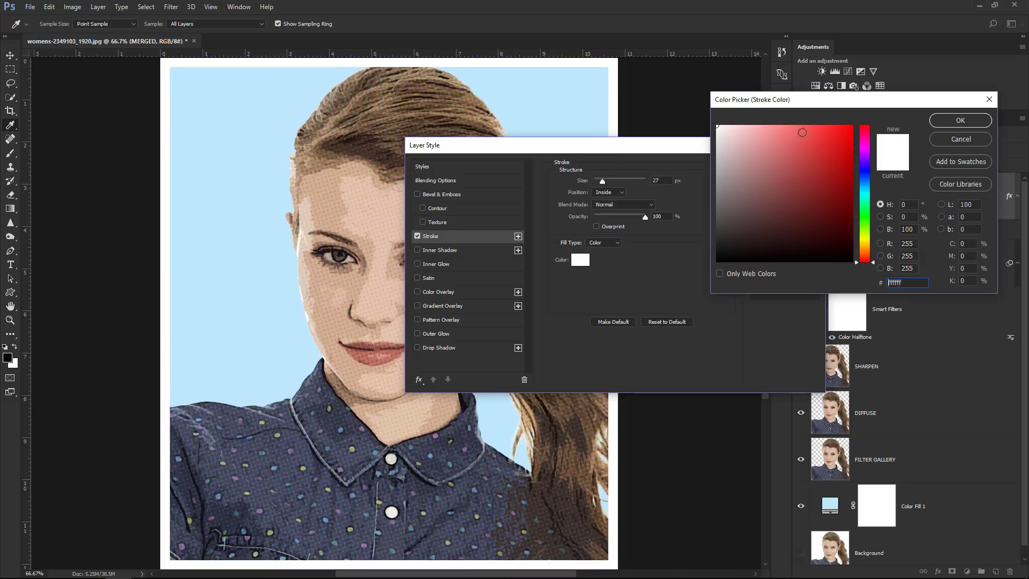
left_click(959, 121)
left_click_drag(735, 149, 774, 93)
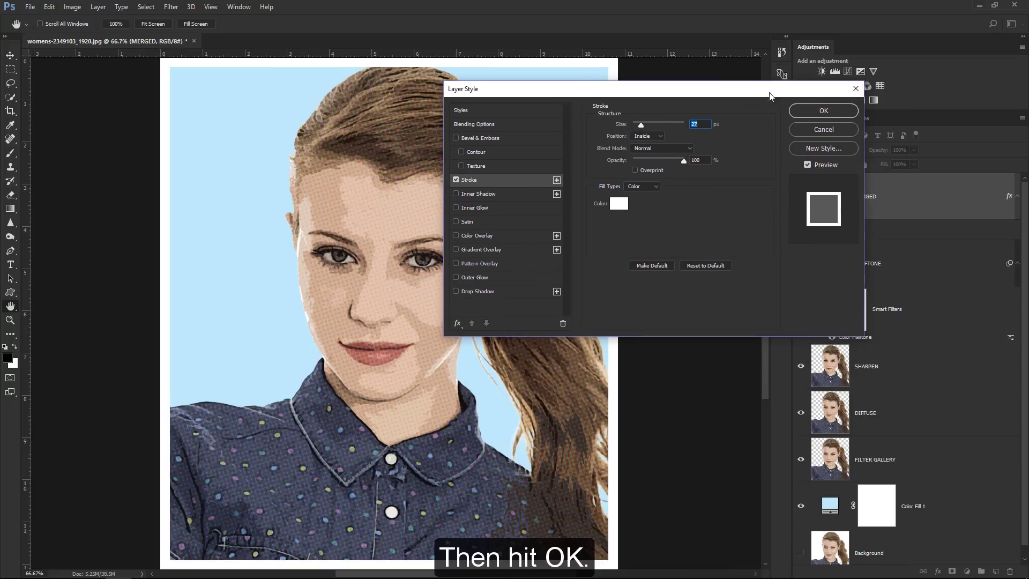
left_click(823, 111)
key("z")
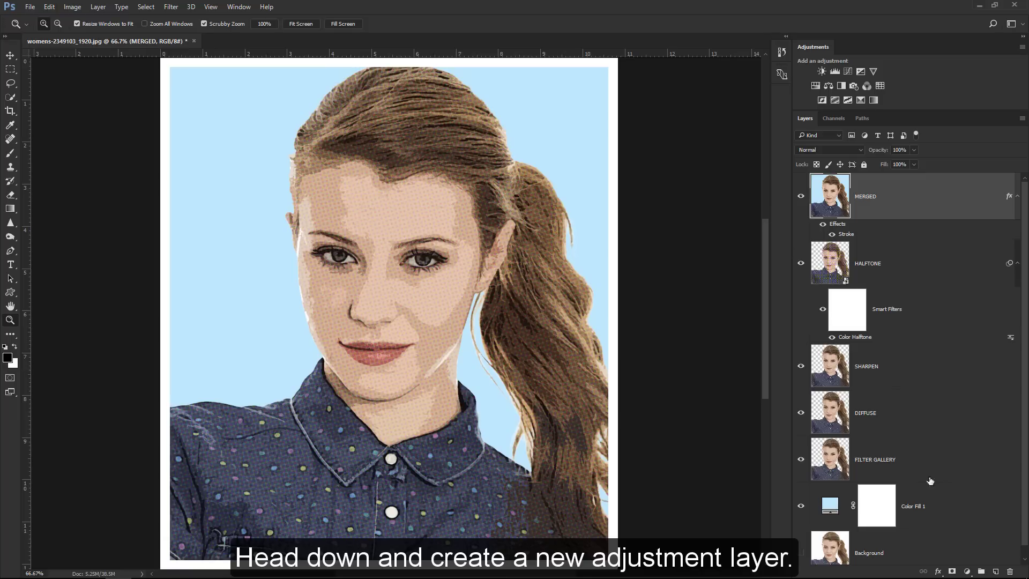
- Add a Vibrance adjustment layer with vibrance about +24 and saturation +5
left_click(963, 567)
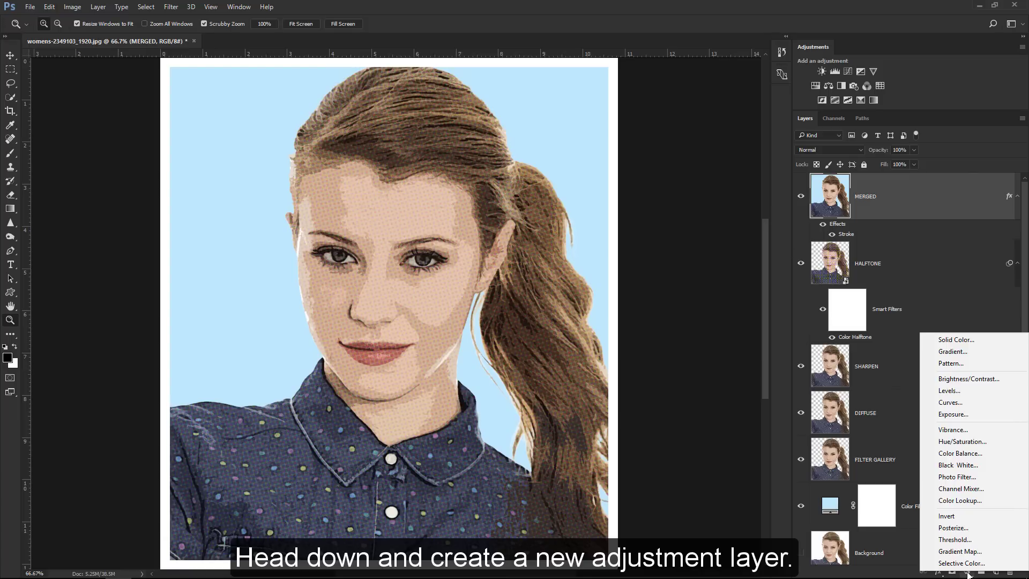
left_click(952, 430)
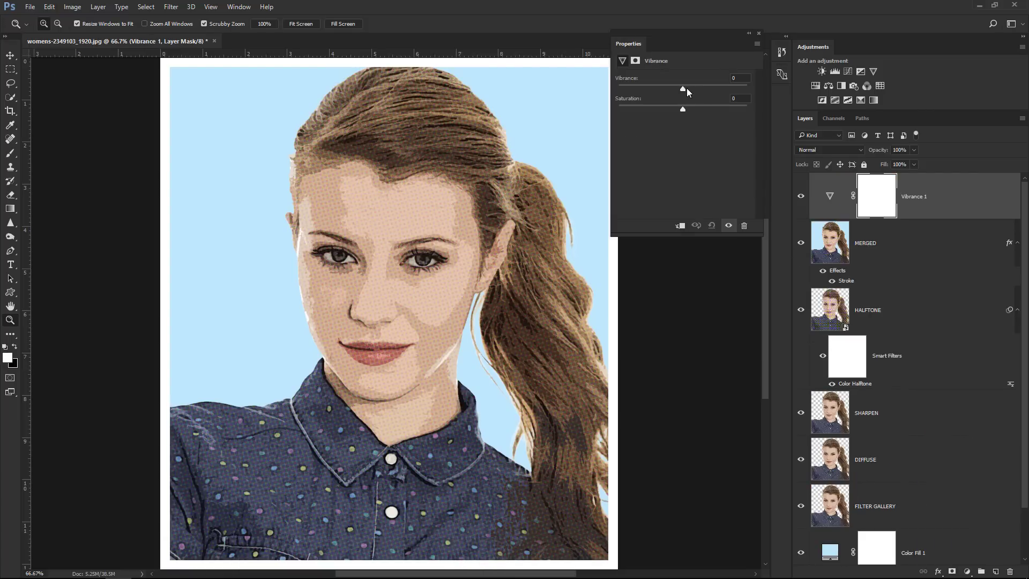
left_click_drag(696, 85, 689, 107)
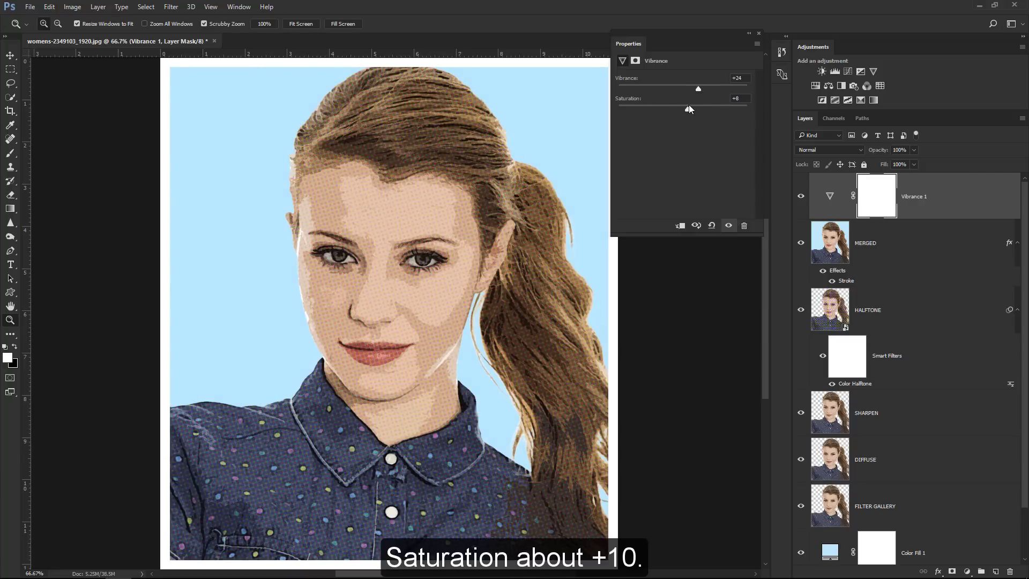
left_click(759, 33)
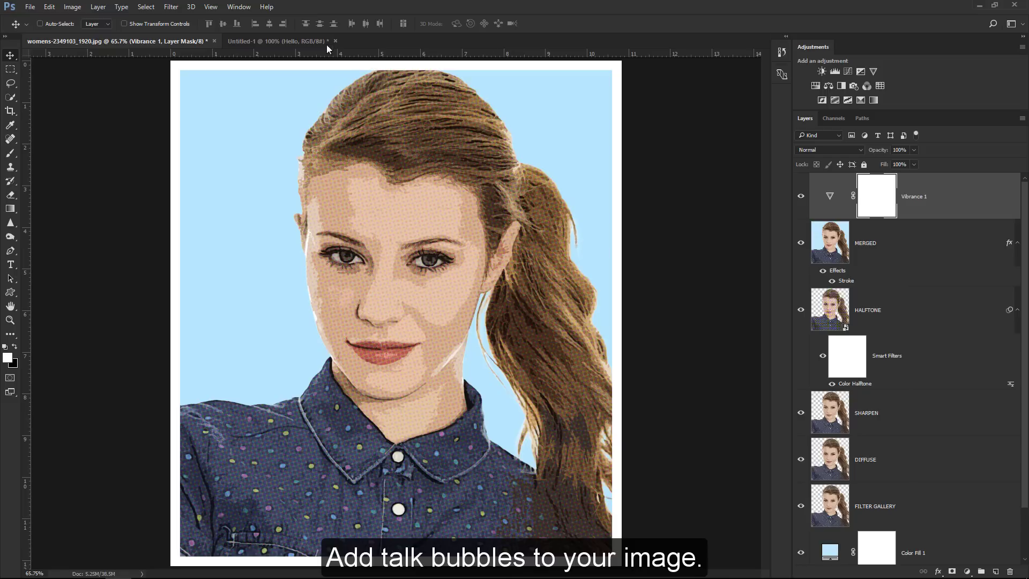
- Drag the Hello speech bubble from Untitled-1 onto the lower left of the portrait's shirt
left_click(327, 43)
mouse_move(427, 246)
left_mouse_down()
mouse_move(194, 44)
mouse_move(312, 438)
left_mouse_up()
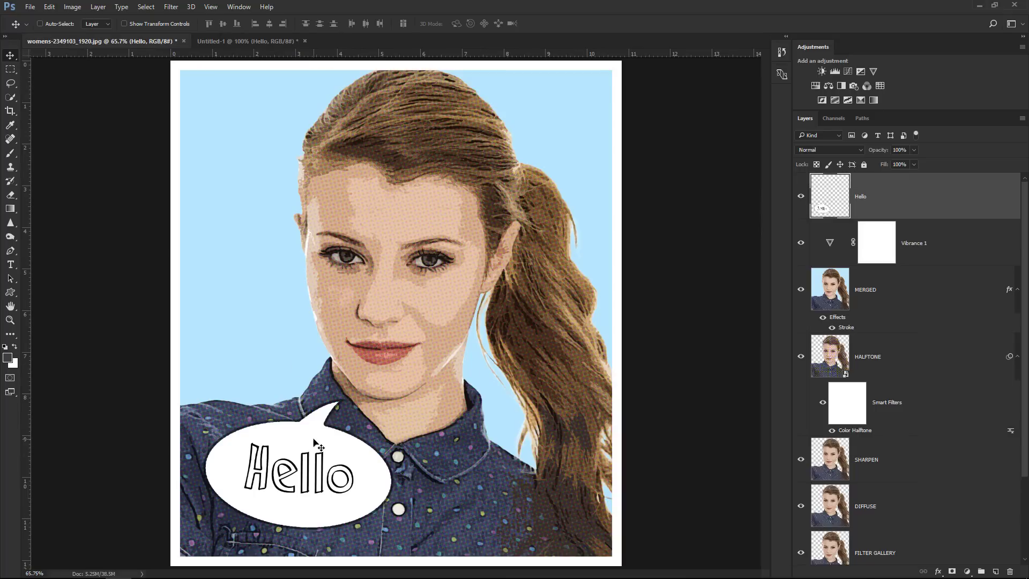